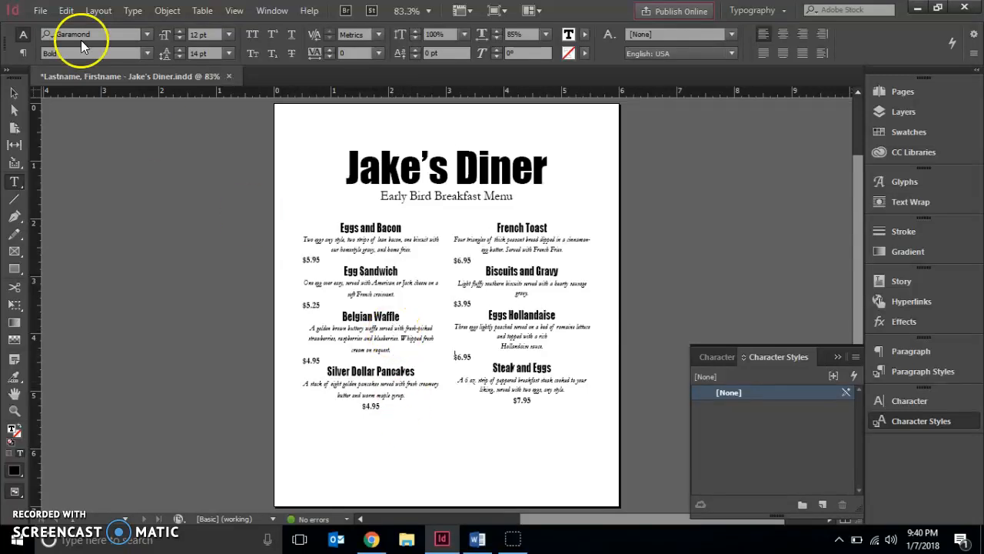
Step: Open ID 2-2.indd from the Chapter 2 folder of Computer Graphics 2, reached through Business Handout on the HandOut drive
{"action": "left_click", "coordinate": [39, 11]}
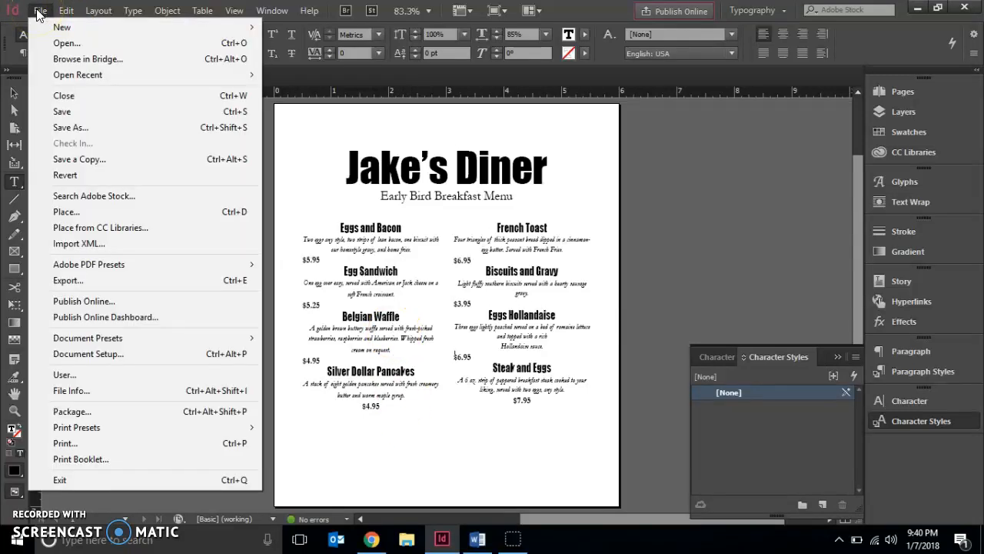
{"action": "left_click", "coordinate": [56, 43]}
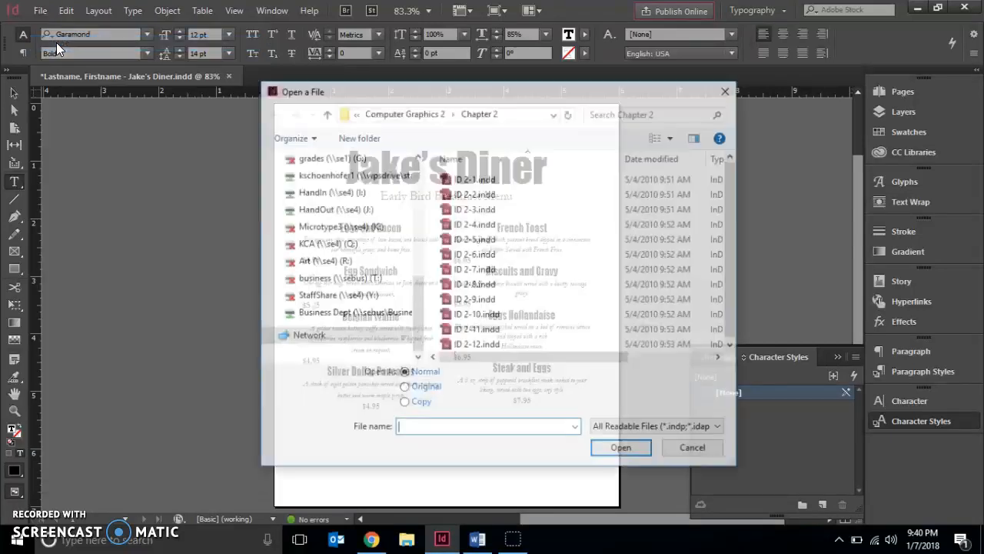
{"action": "left_click", "coordinate": [329, 209]}
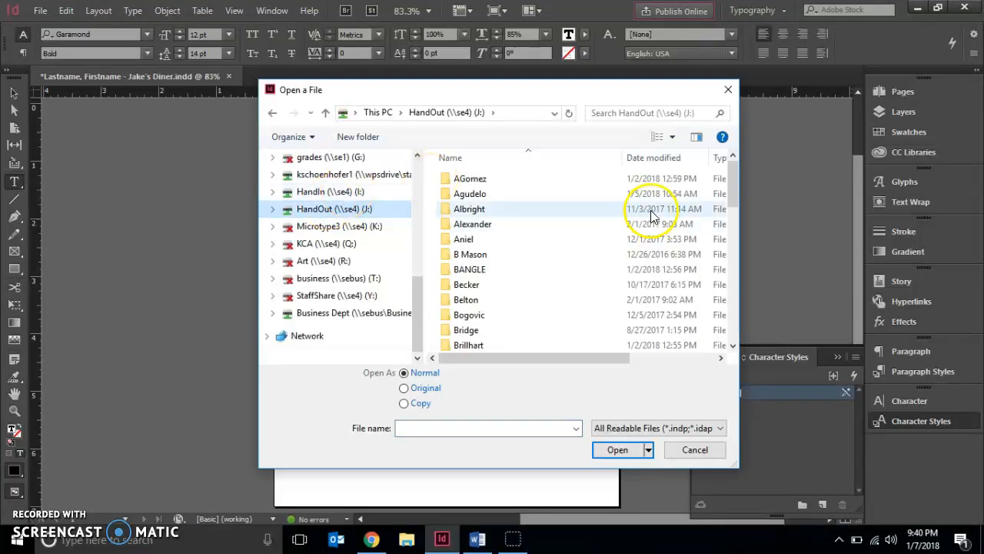
{"action": "left_click_drag", "start_coordinate": [735, 178], "coordinate": [744, 341]}
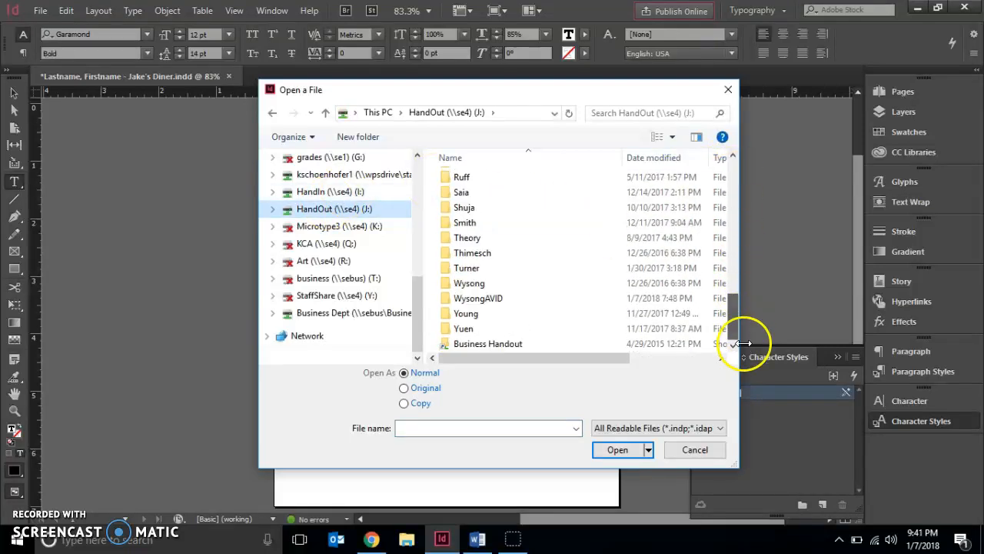
{"action": "double_click", "coordinate": [472, 345]}
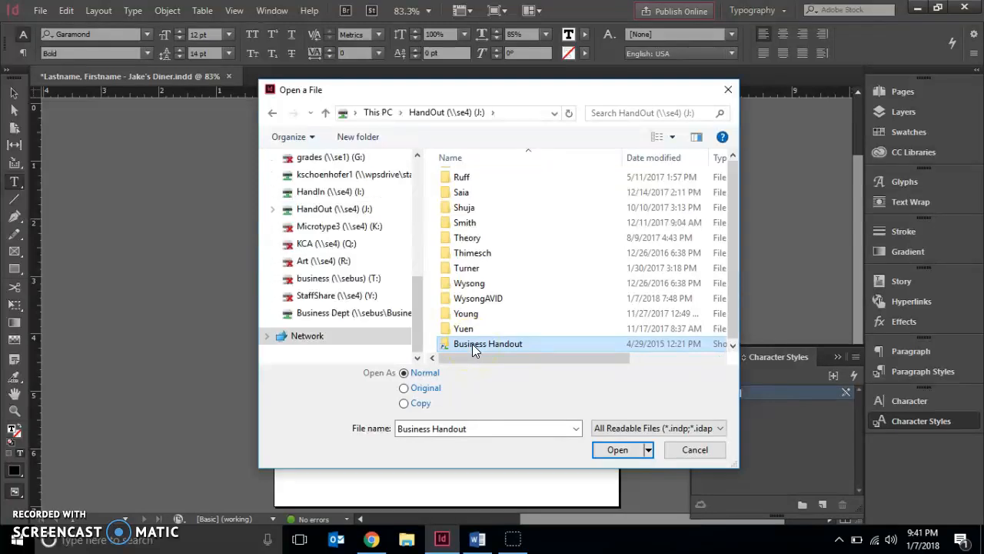
{"action": "double_click", "coordinate": [474, 301]}
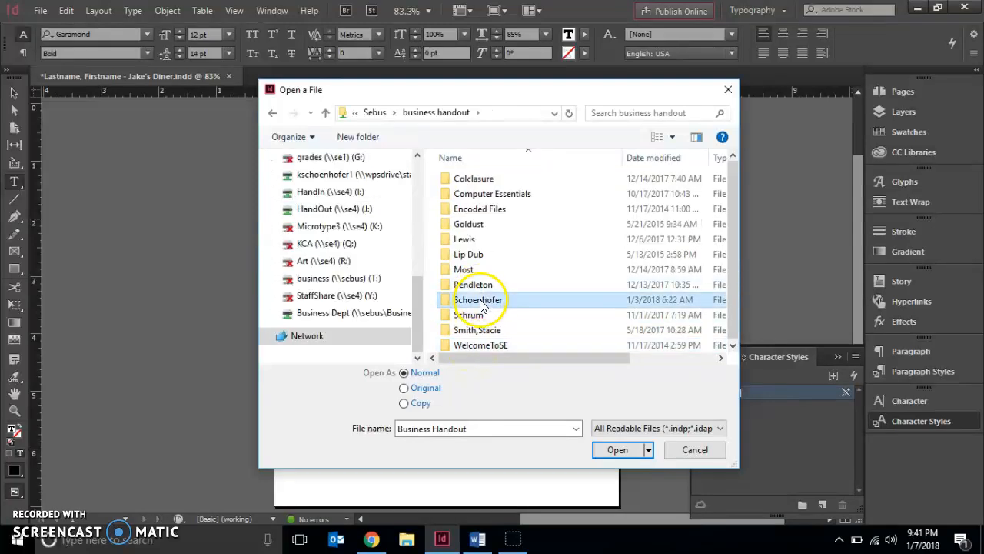
{"action": "double_click", "coordinate": [473, 210]}
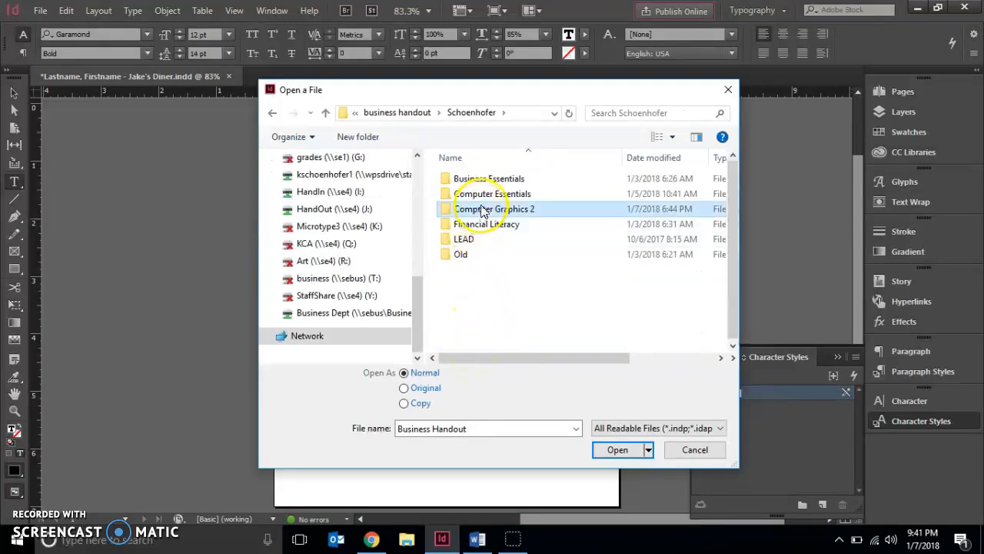
{"action": "left_click", "coordinate": [482, 196]}
{"action": "double_click", "coordinate": [482, 196]}
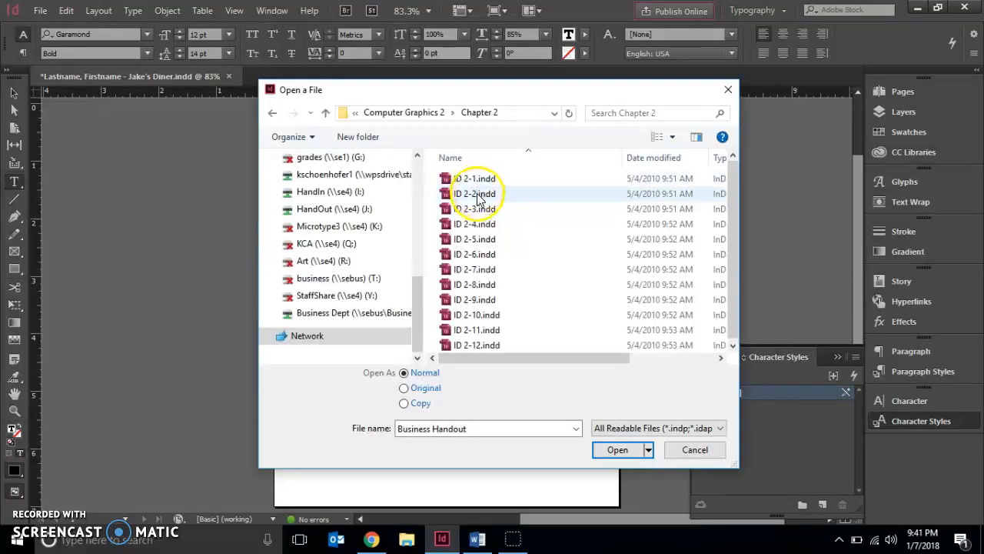
{"action": "left_click", "coordinate": [479, 193]}
{"action": "left_click", "coordinate": [617, 450]}
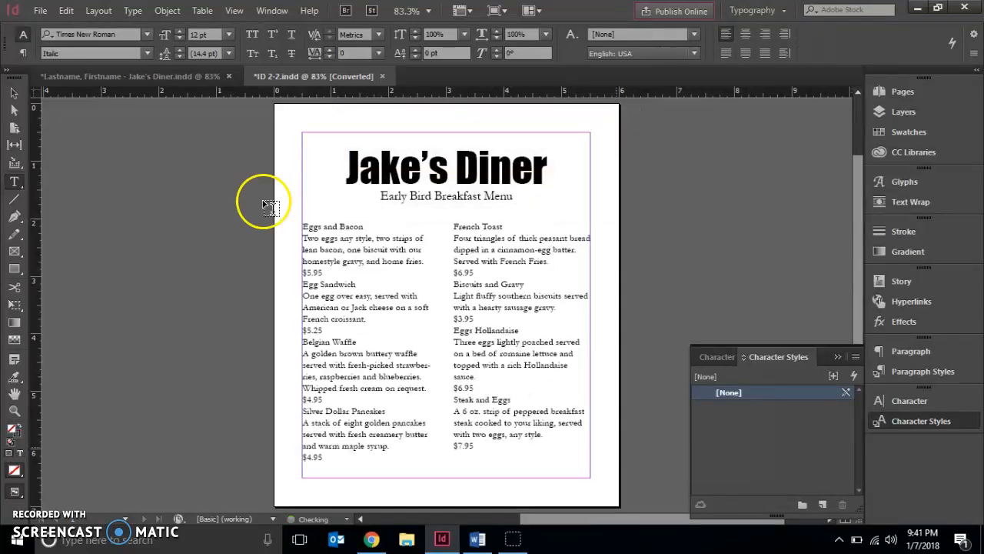
{"action": "left_click", "coordinate": [139, 76]}
{"action": "left_click", "coordinate": [262, 85]}
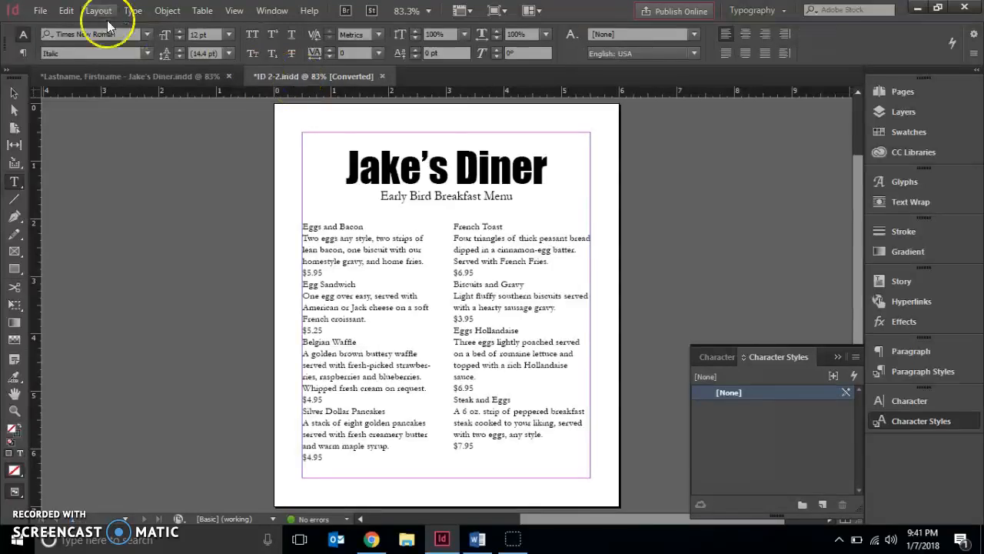
{"action": "left_click", "coordinate": [40, 11]}
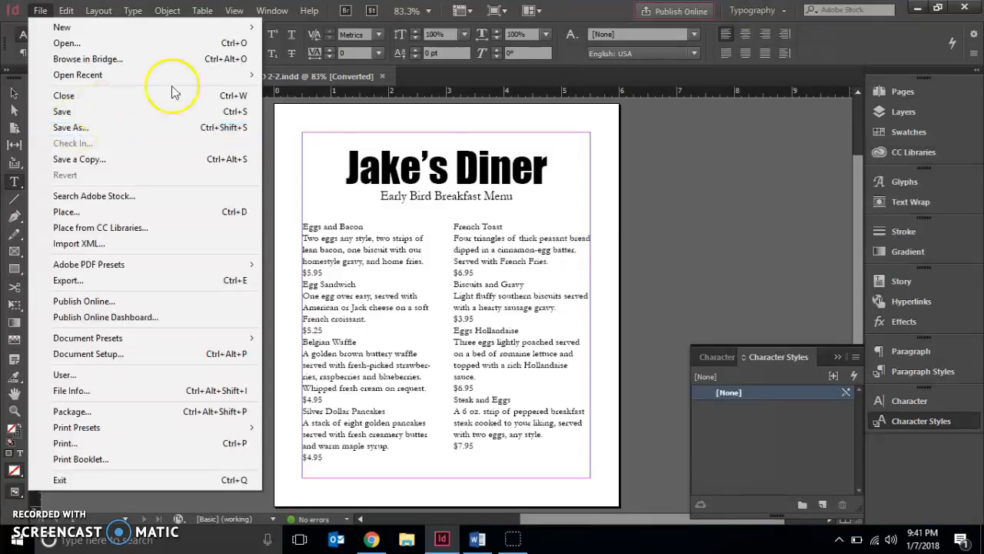
{"action": "left_click", "coordinate": [799, 206]}
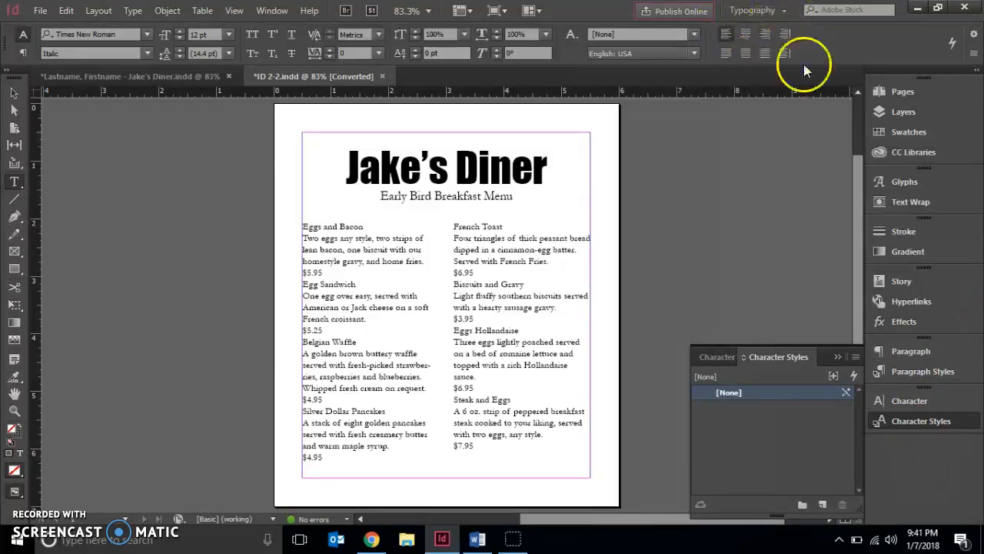
{"action": "left_click", "coordinate": [761, 10]}
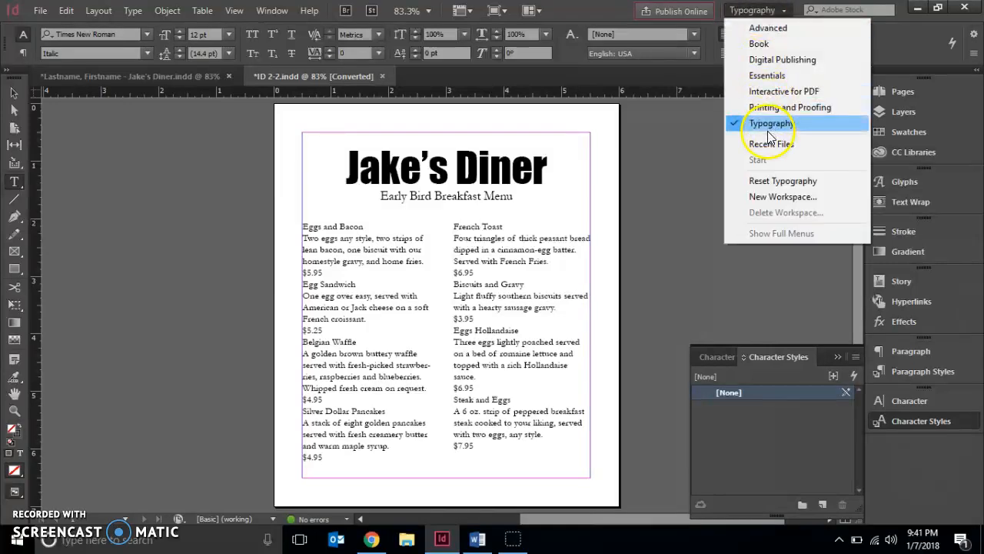
{"action": "left_click", "coordinate": [694, 191]}
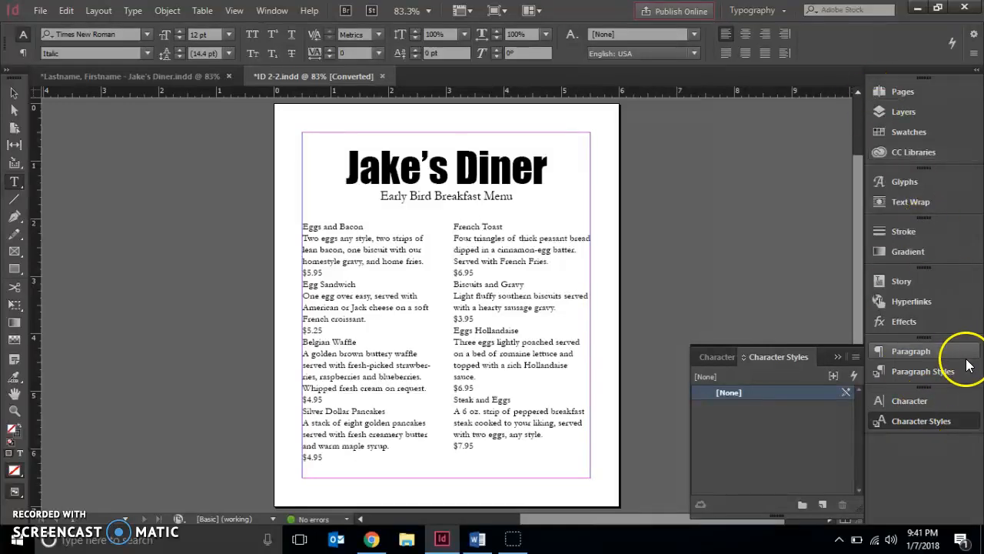
{"action": "left_click", "coordinate": [932, 421]}
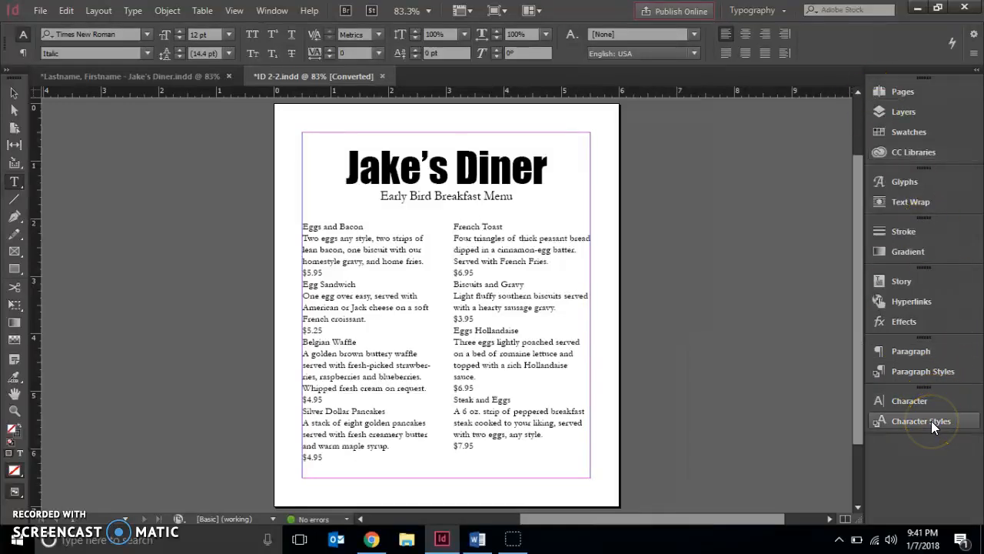
{"action": "left_click", "coordinate": [932, 422]}
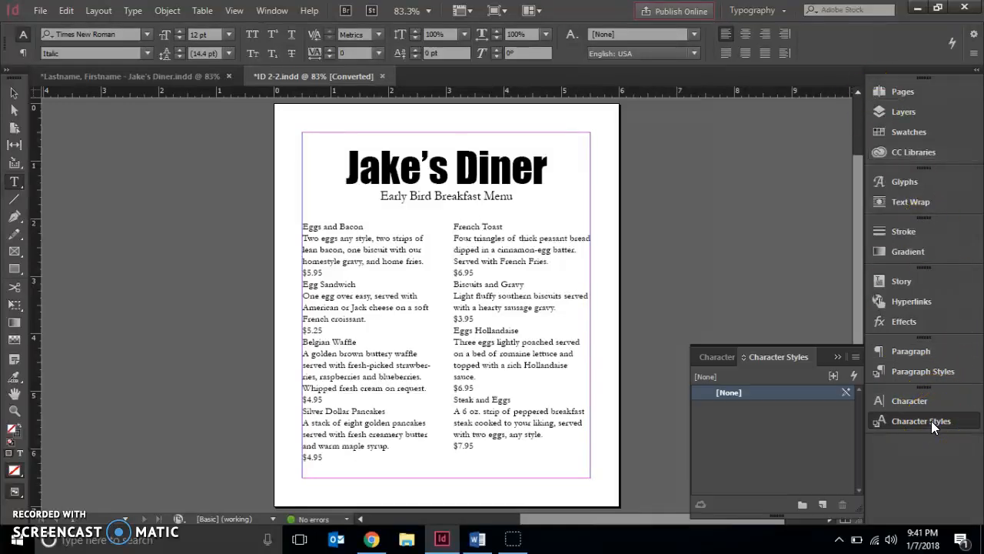
Step: Start a new character style and name it Dishes
{"action": "left_click", "coordinate": [857, 358]}
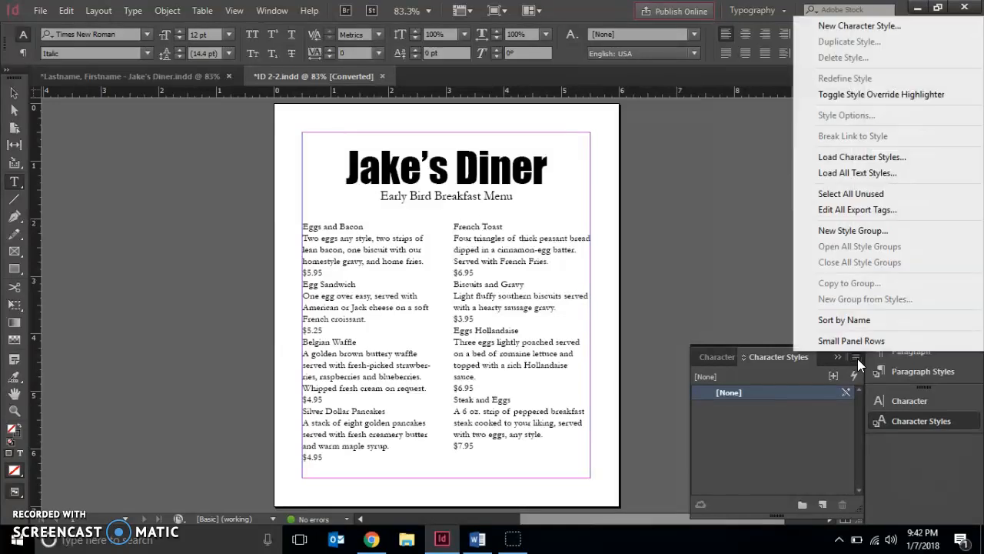
{"action": "left_click", "coordinate": [840, 25]}
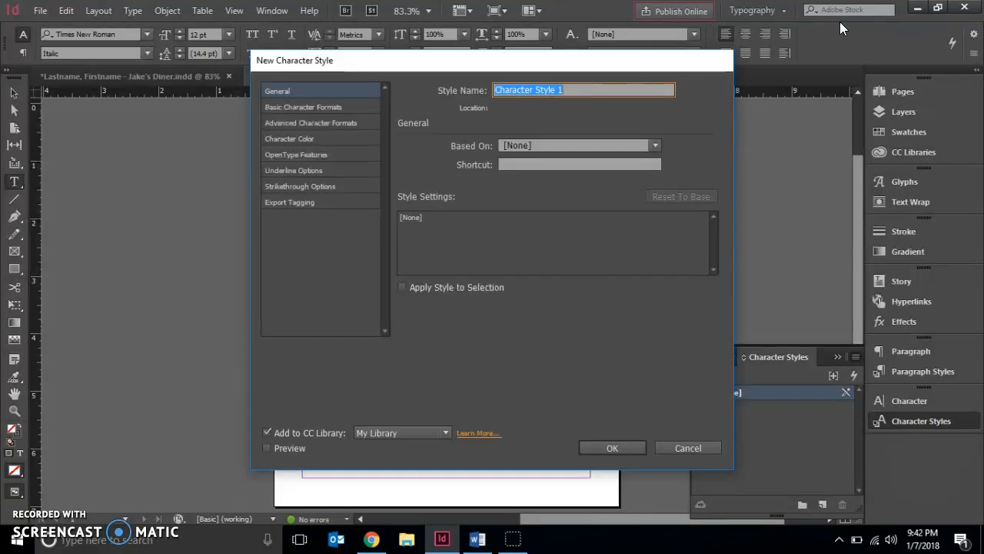
{"action": "type", "text": "Dishes"}
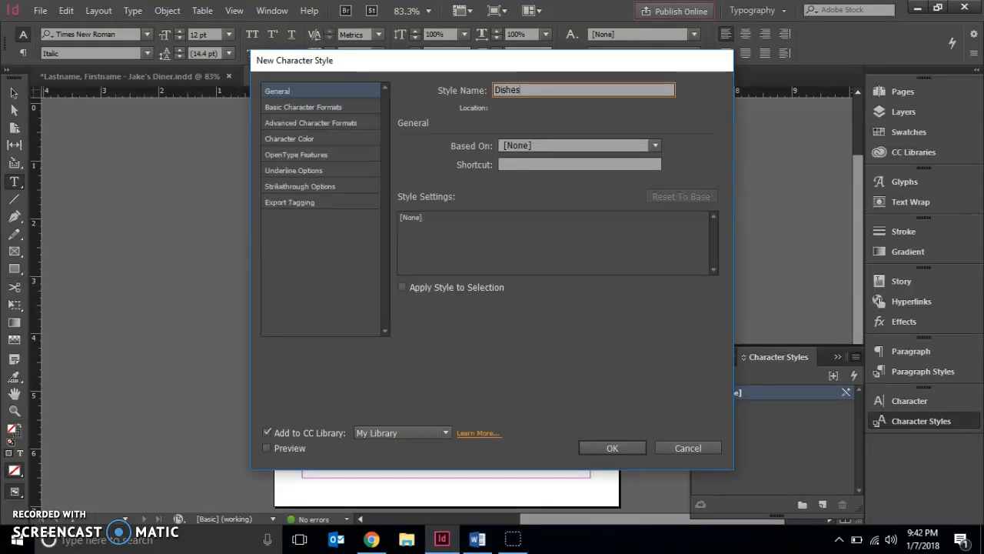
Step: Set the Dishes style's font family to Impact in its basic character formats
{"action": "left_click", "coordinate": [303, 107]}
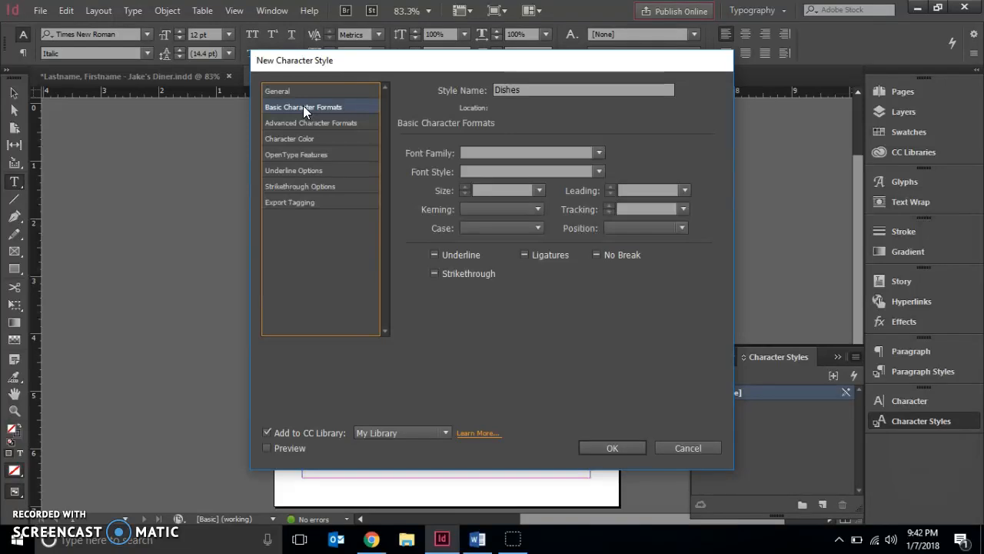
{"action": "left_click", "coordinate": [592, 151]}
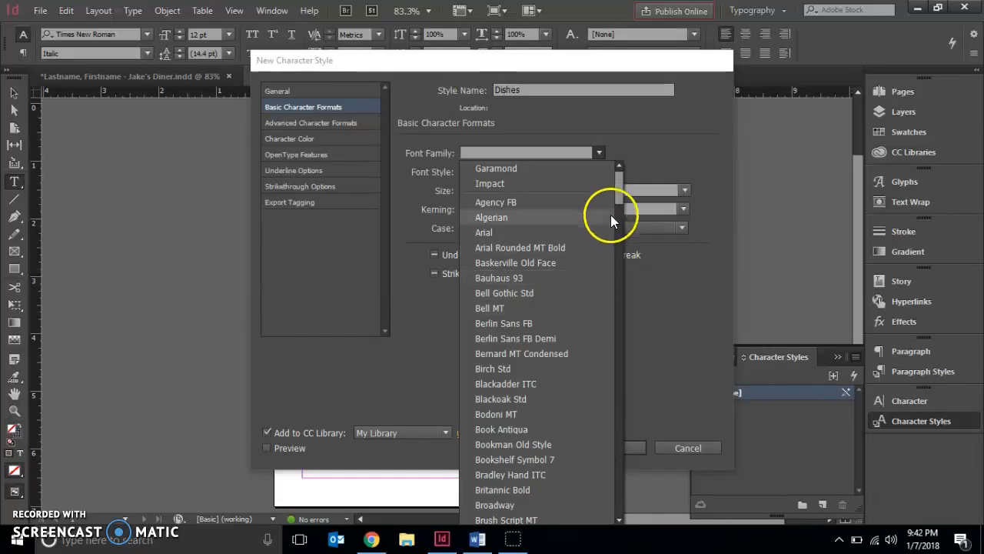
{"action": "left_click_drag", "start_coordinate": [617, 202], "coordinate": [605, 319]}
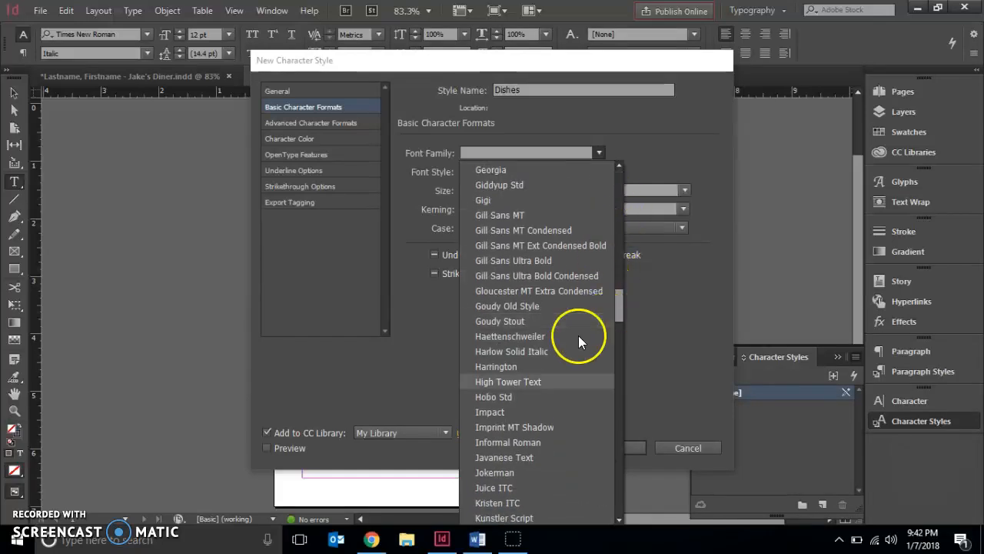
{"action": "left_click", "coordinate": [479, 414]}
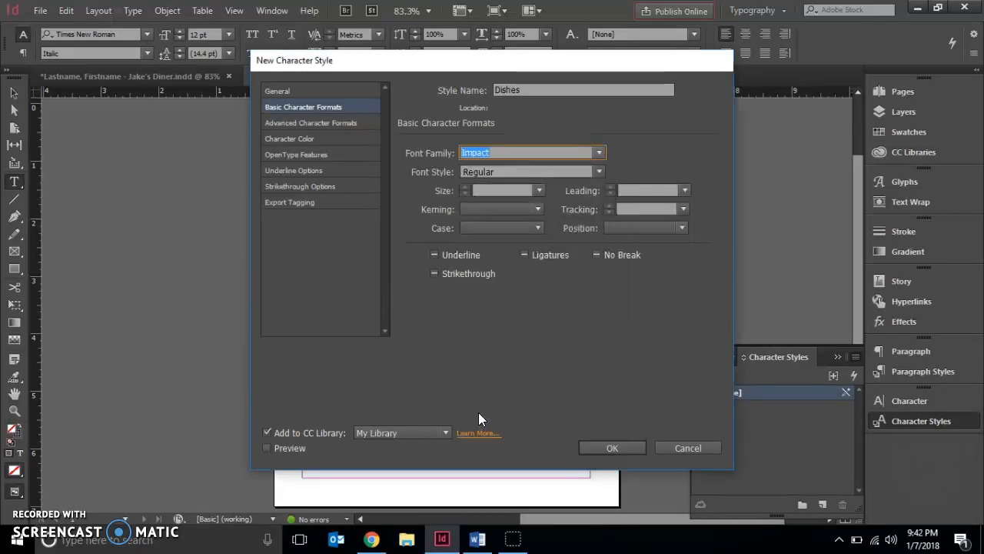
Step: Set the Dishes style's font size to 14 pt and its leading to 16 pt
{"action": "left_click", "coordinate": [538, 190]}
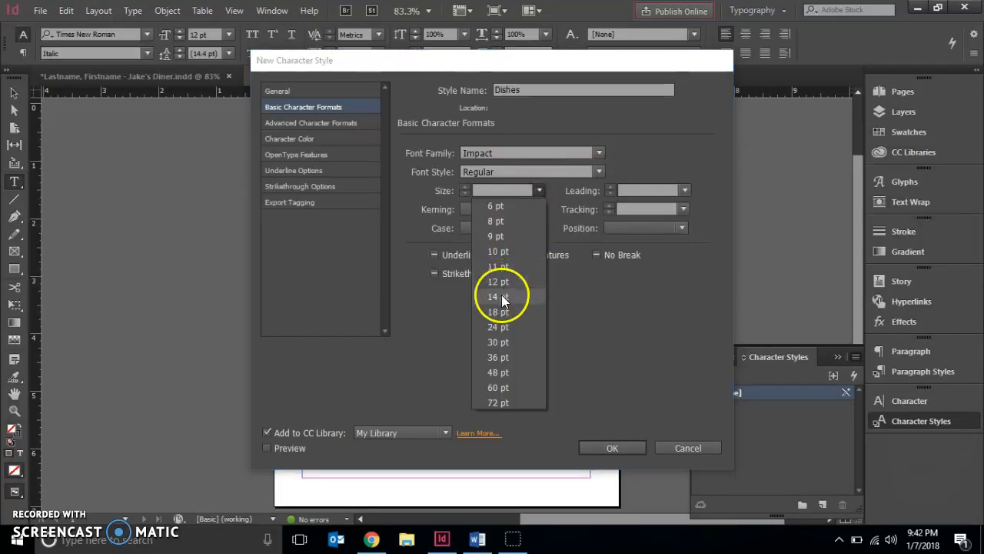
{"action": "left_click", "coordinate": [501, 296]}
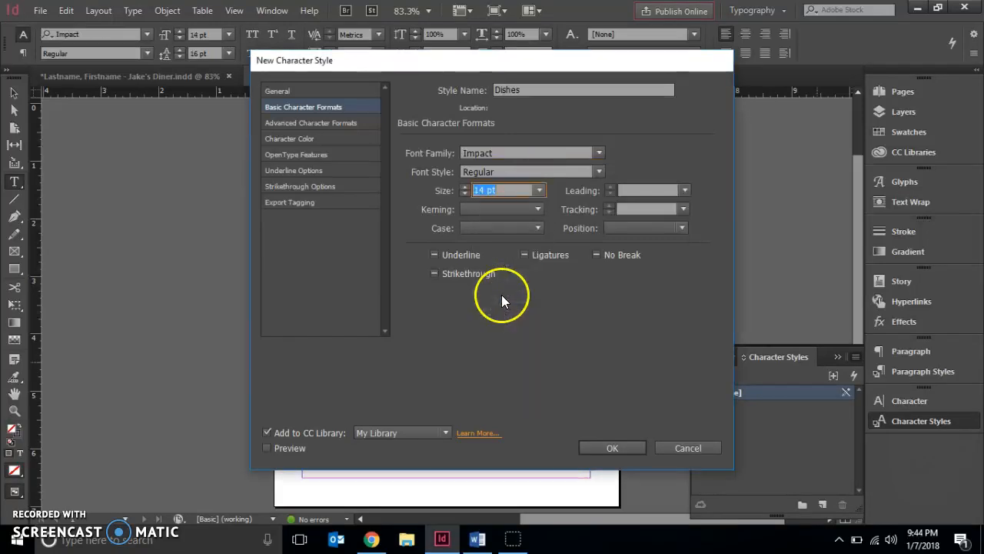
{"action": "left_click", "coordinate": [682, 190]}
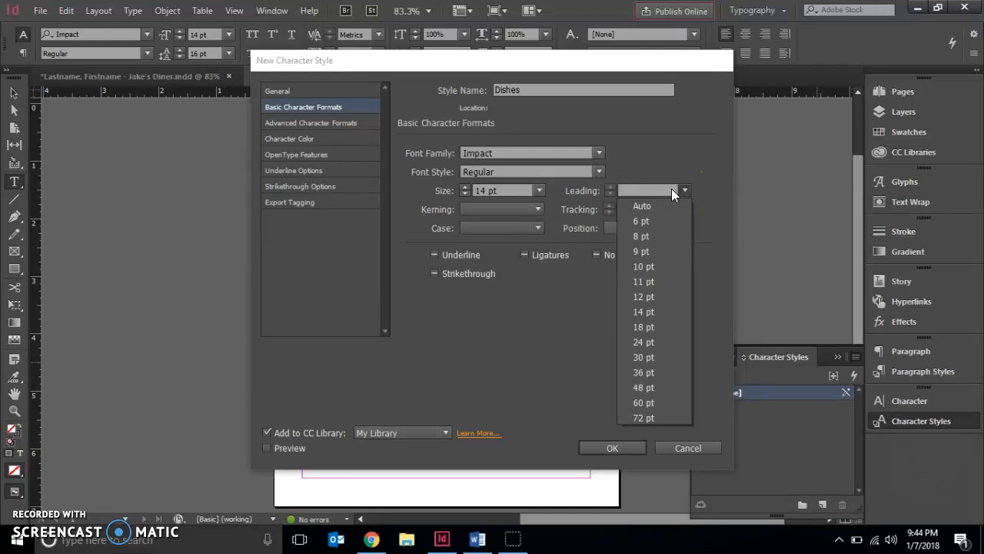
{"action": "left_click", "coordinate": [665, 187]}
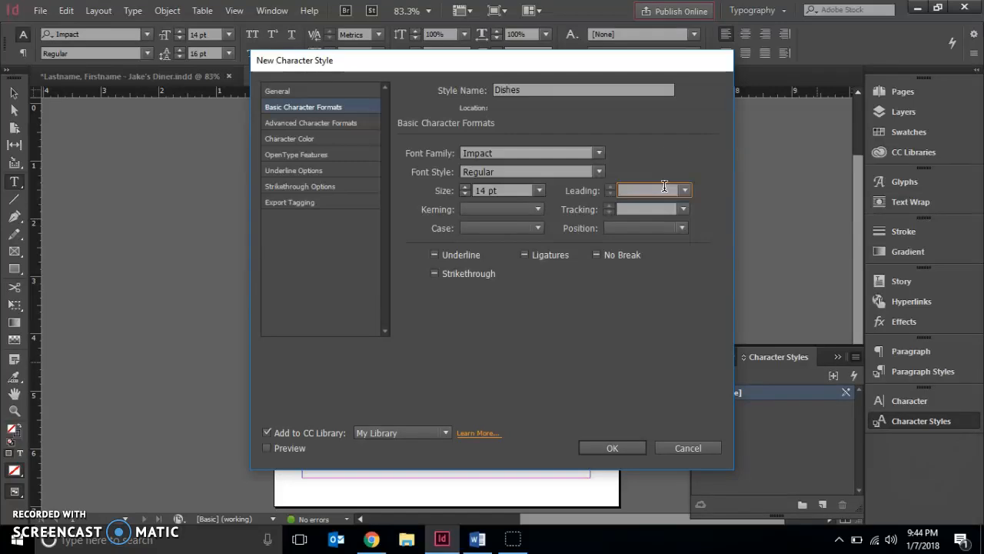
{"action": "type", "text": "16"}
{"action": "left_click", "coordinate": [646, 209]}
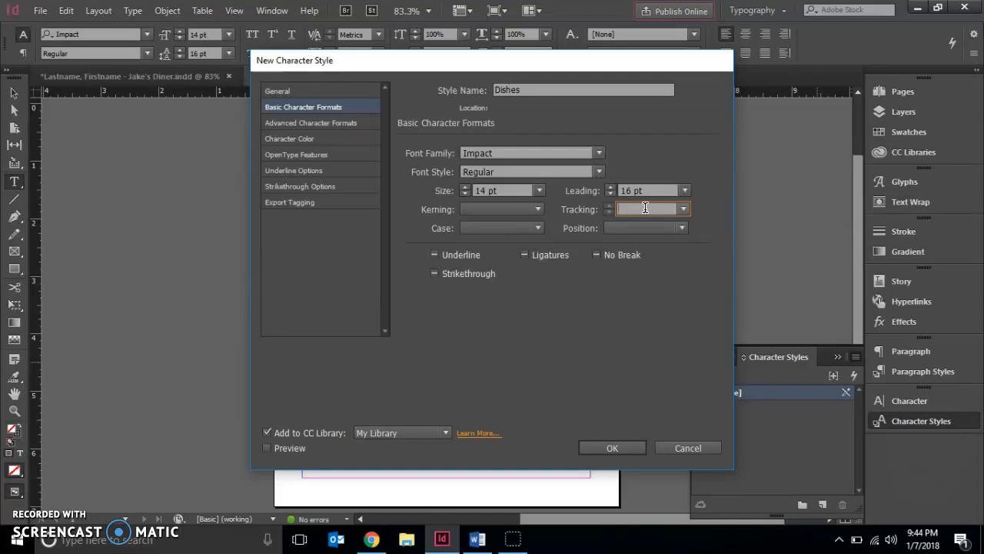
Step: Set the Dishes style's horizontal scale to 85% in the advanced character formats and save the style
{"action": "left_click", "coordinate": [360, 125]}
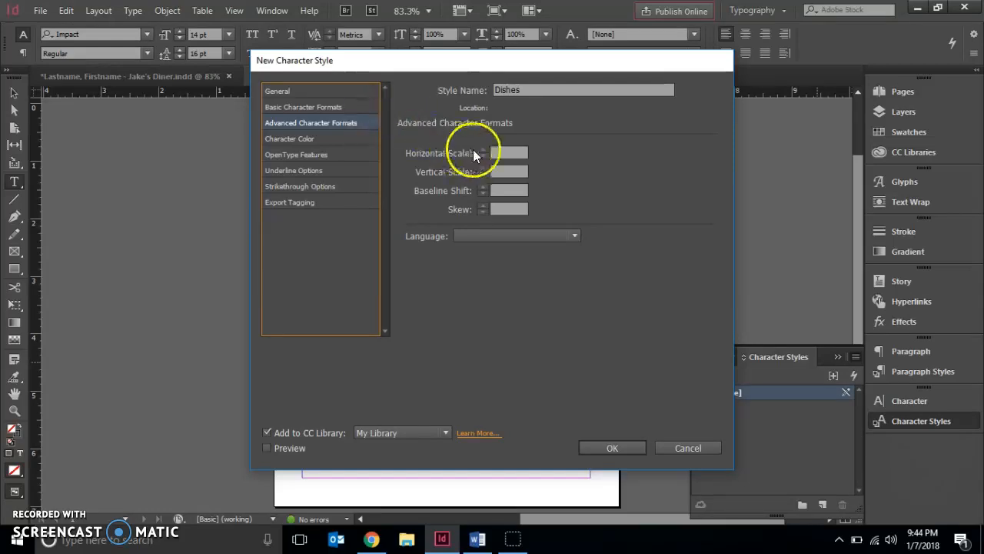
{"action": "left_click", "coordinate": [507, 153]}
{"action": "type", "text": "85"}
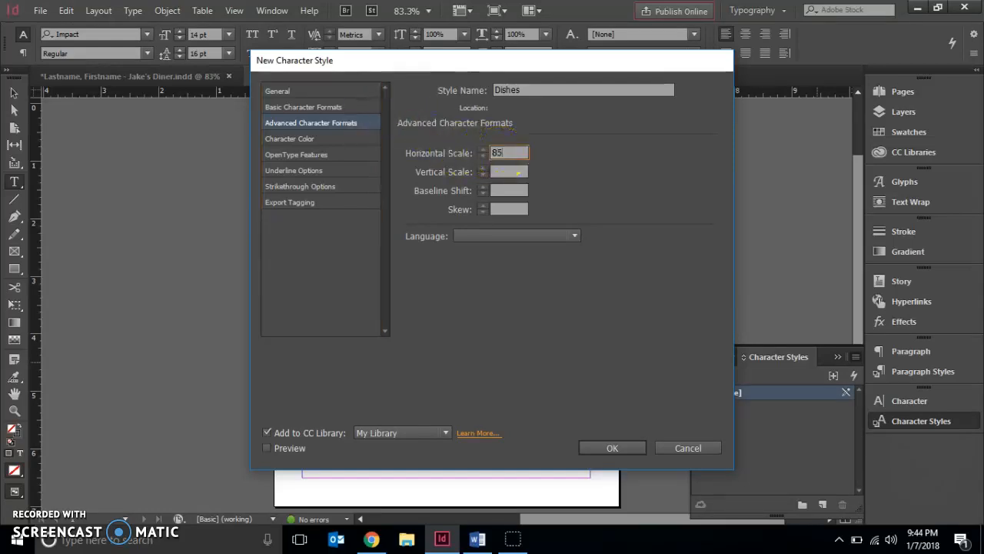
{"action": "left_click", "coordinate": [631, 446]}
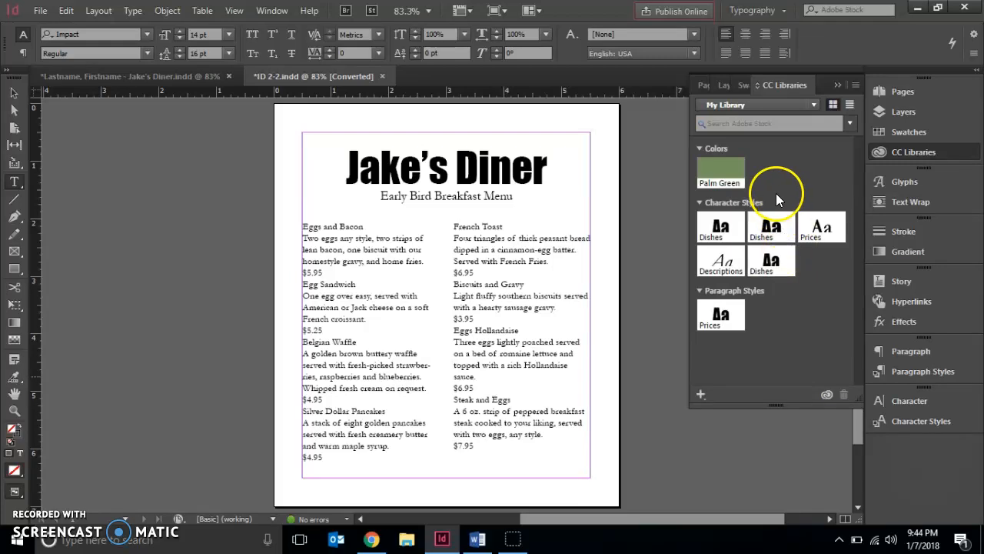
Step: Return to the character styles and start another new style named Descriptions
{"action": "left_click", "coordinate": [909, 425]}
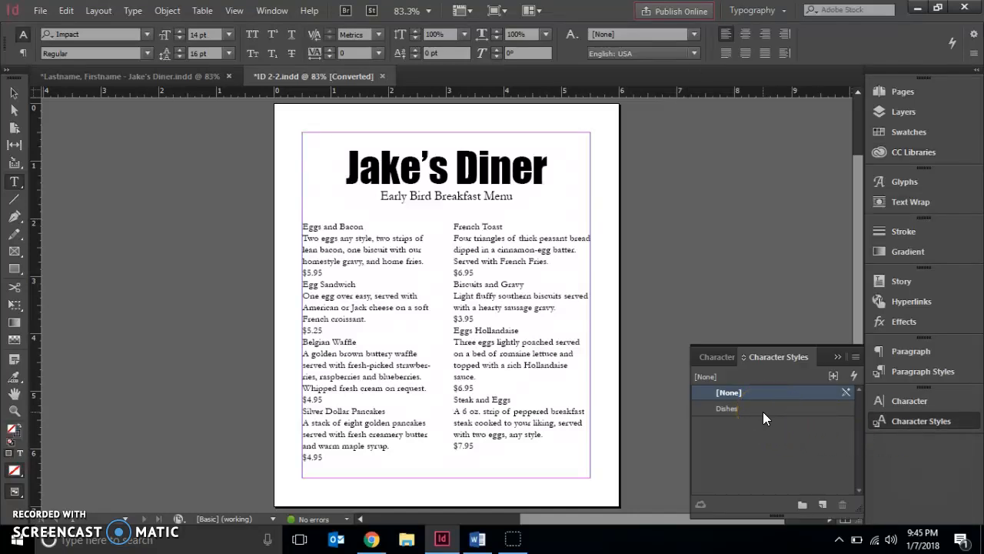
{"action": "left_click", "coordinate": [858, 358]}
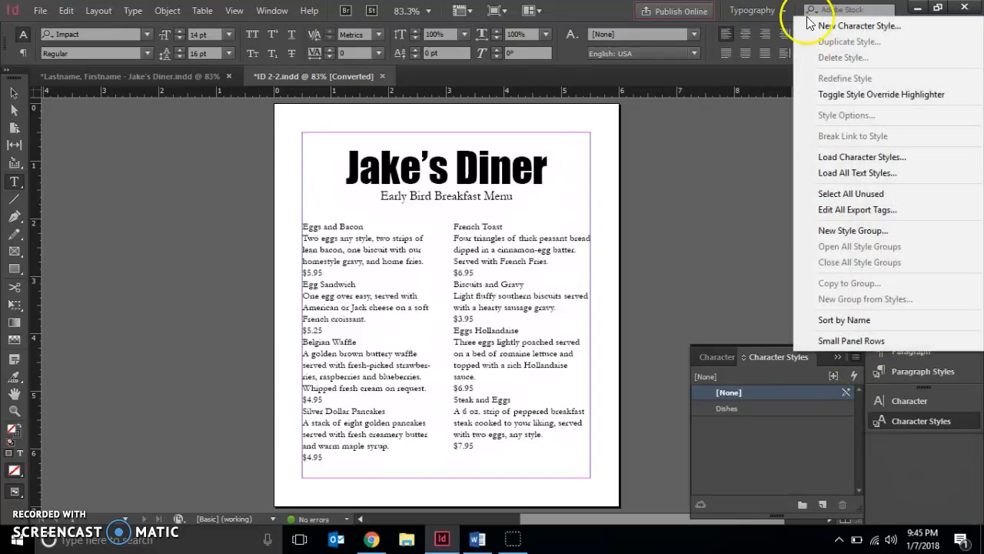
{"action": "left_click", "coordinate": [824, 29]}
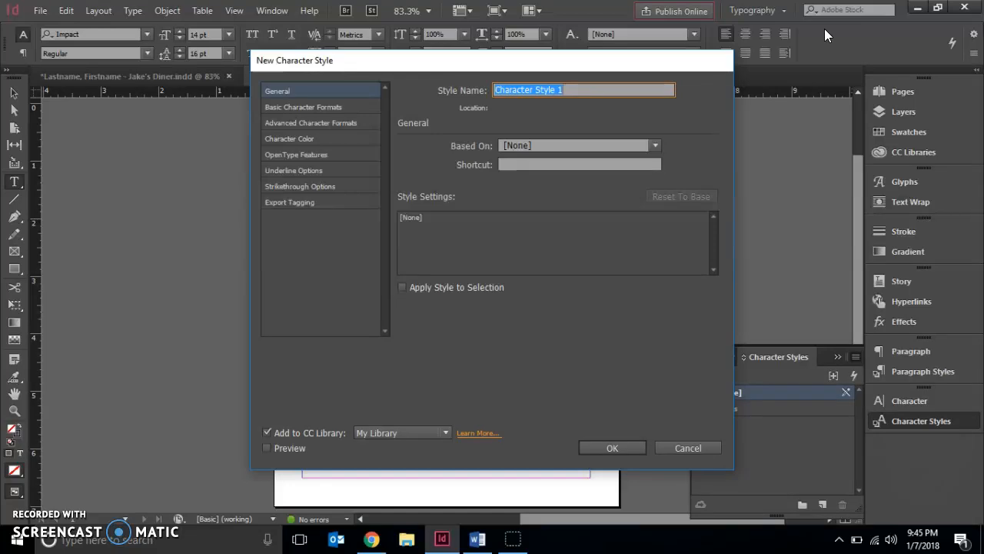
{"action": "type", "text": "D"}
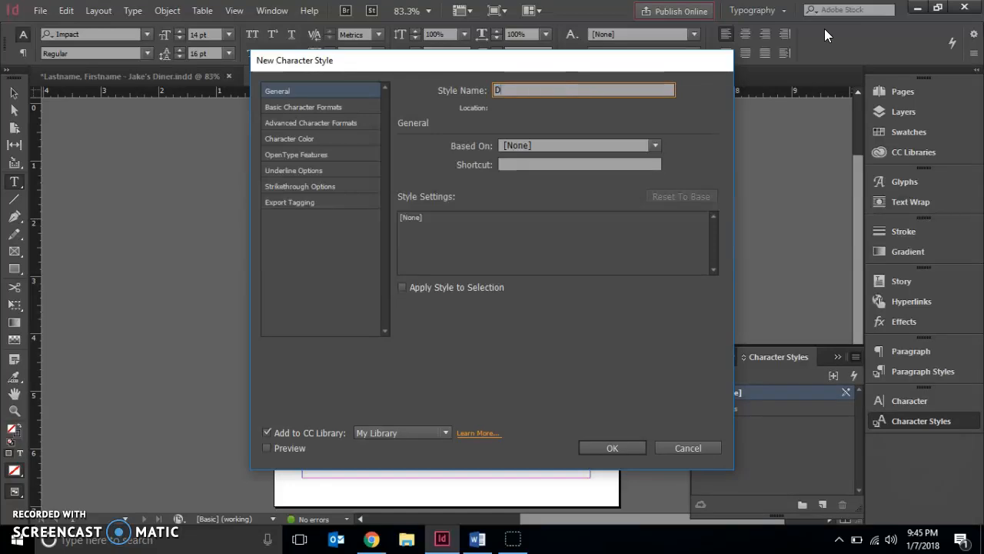
{"action": "type", "text": "escriptions"}
Step: Set the Descriptions style's font family to Garamond and its font style to Italic in the basic character formats
{"action": "left_click", "coordinate": [345, 107]}
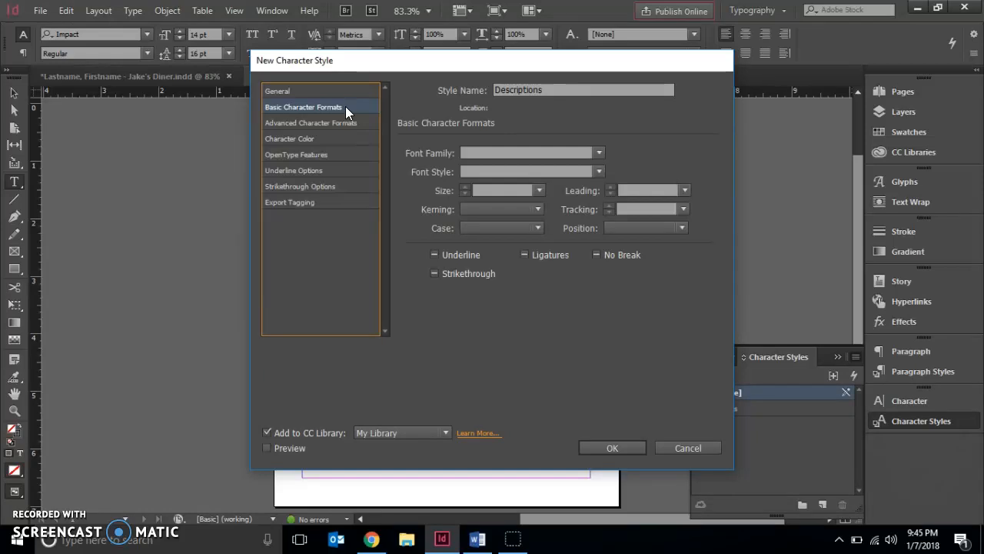
{"action": "left_click", "coordinate": [599, 153]}
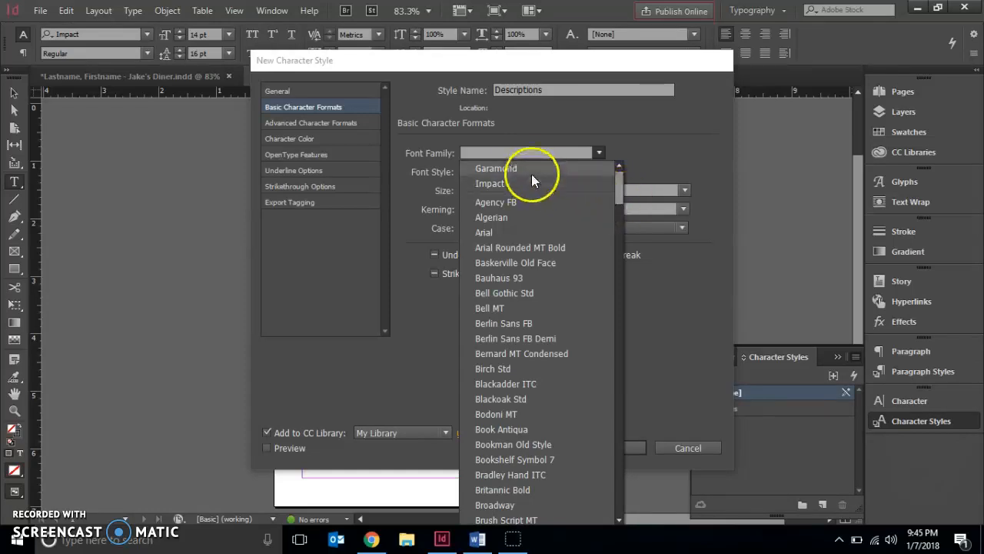
{"action": "left_click_drag", "start_coordinate": [618, 193], "coordinate": [605, 296]}
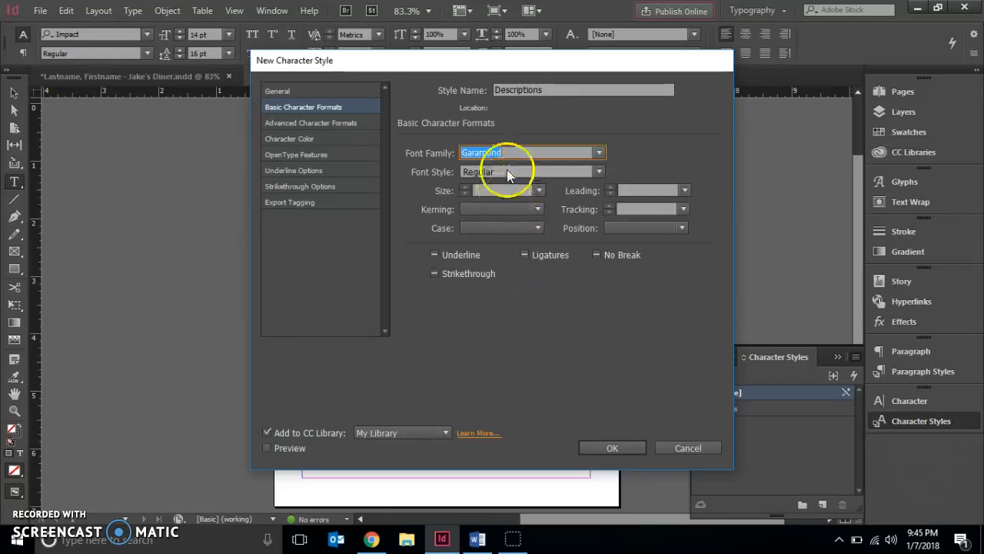
{"action": "left_click", "coordinate": [598, 172]}
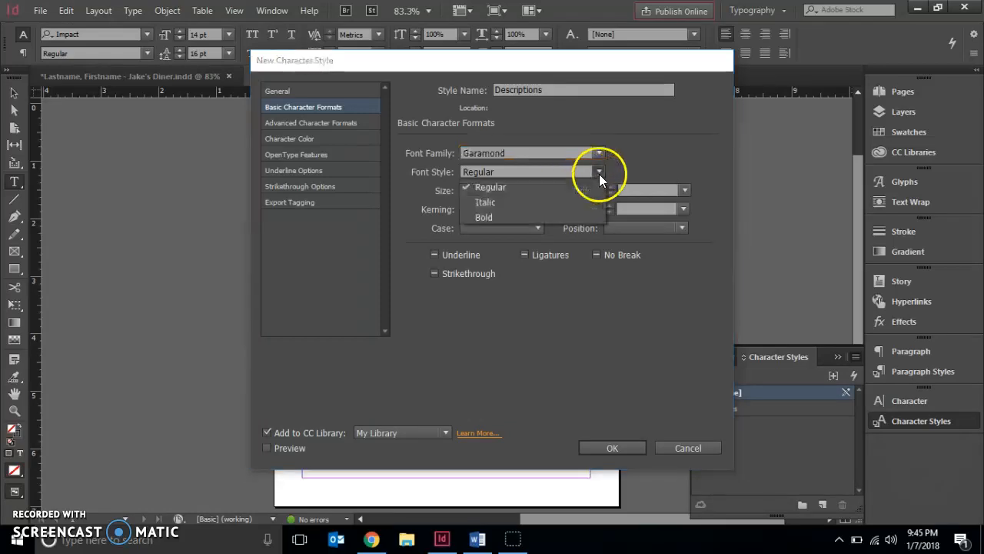
{"action": "left_click", "coordinate": [535, 209]}
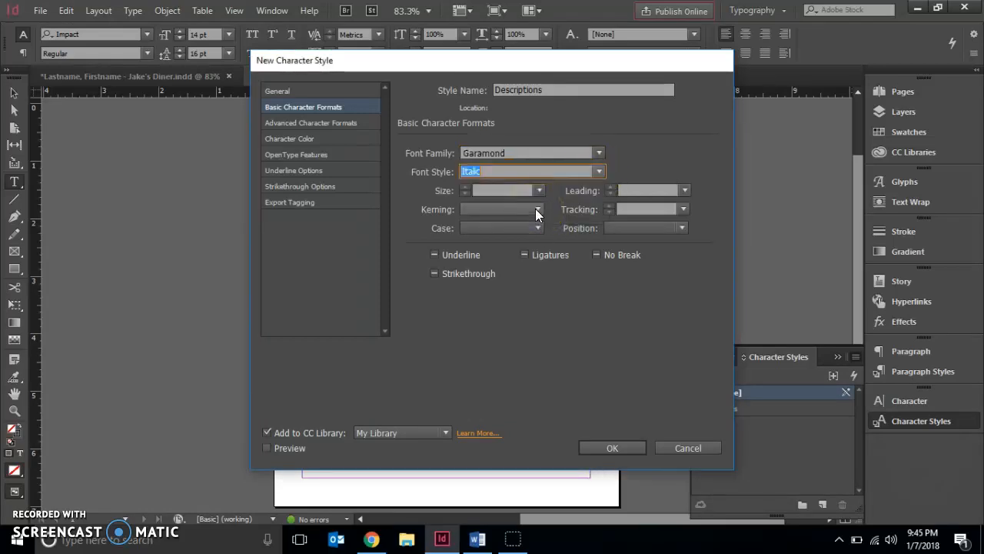
Step: Set the Descriptions style's size to 10 pt and its leading to 12 pt, and save the style
{"action": "left_click", "coordinate": [541, 190]}
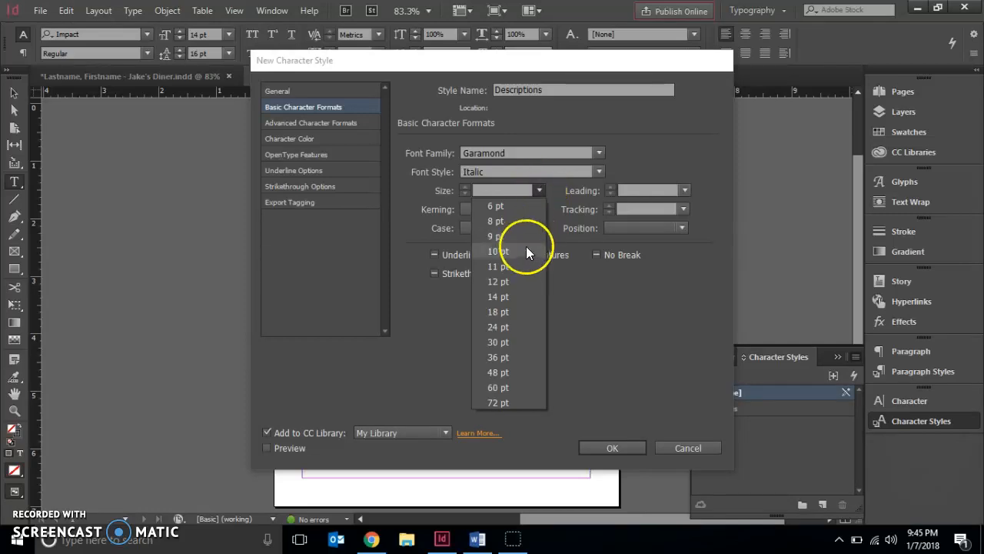
{"action": "left_click", "coordinate": [526, 252]}
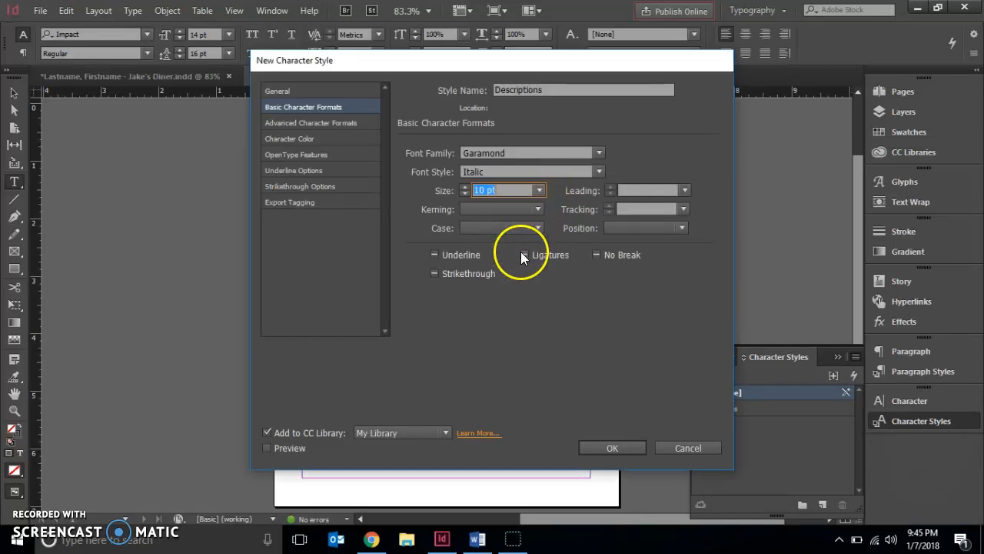
{"action": "left_click", "coordinate": [684, 189]}
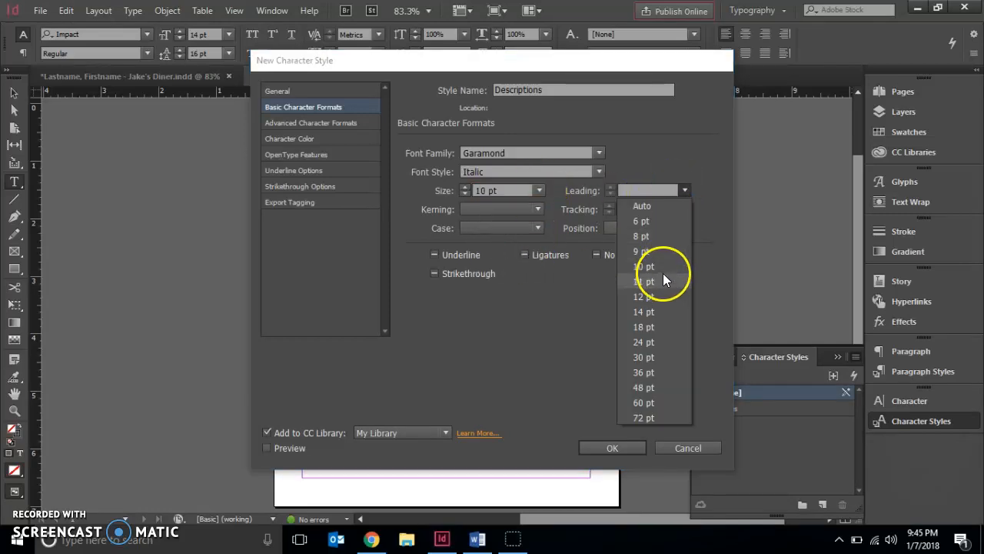
{"action": "left_click", "coordinate": [652, 297]}
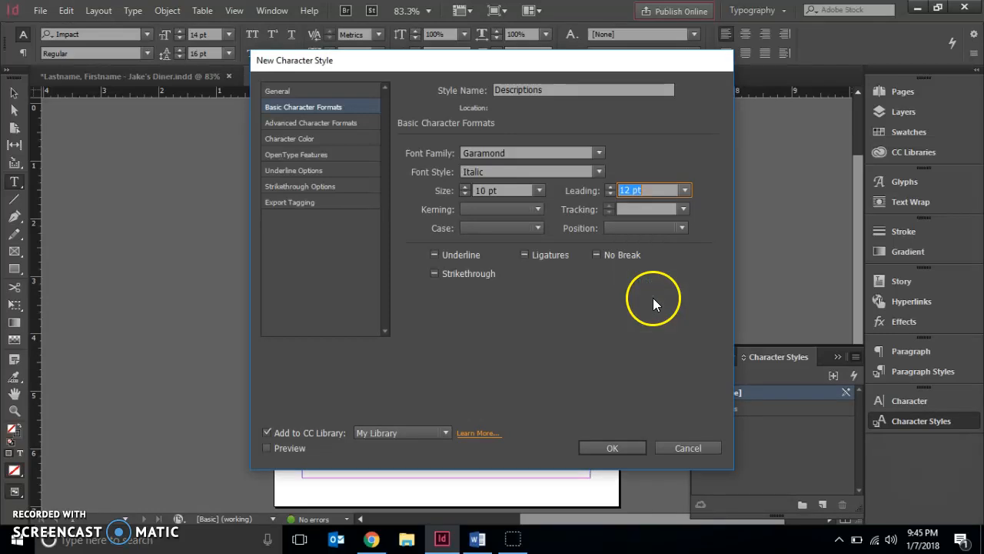
{"action": "left_click", "coordinate": [607, 448]}
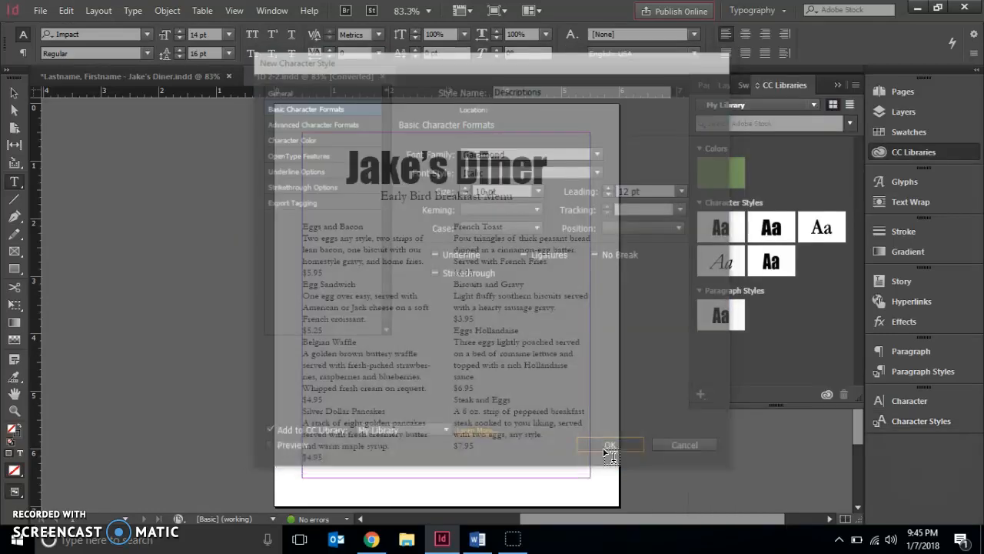
Step: Return to the character styles and start another new style named Prices
{"action": "left_click", "coordinate": [906, 422]}
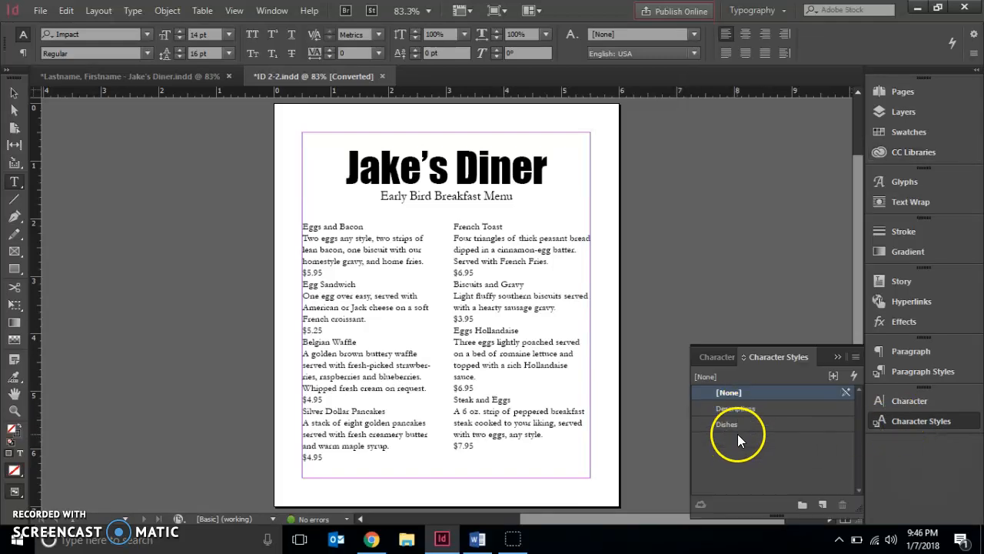
{"action": "left_click", "coordinate": [856, 357]}
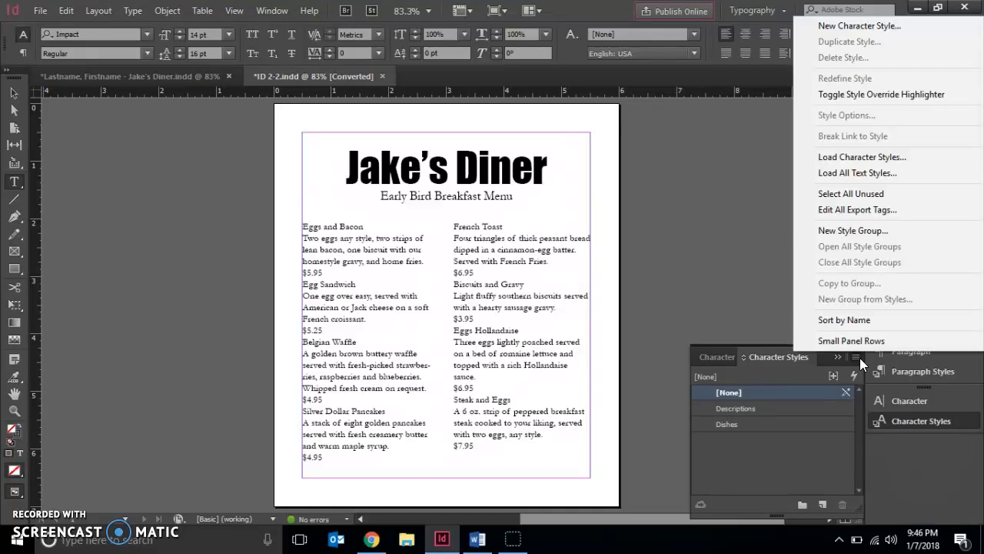
{"action": "left_click", "coordinate": [826, 24]}
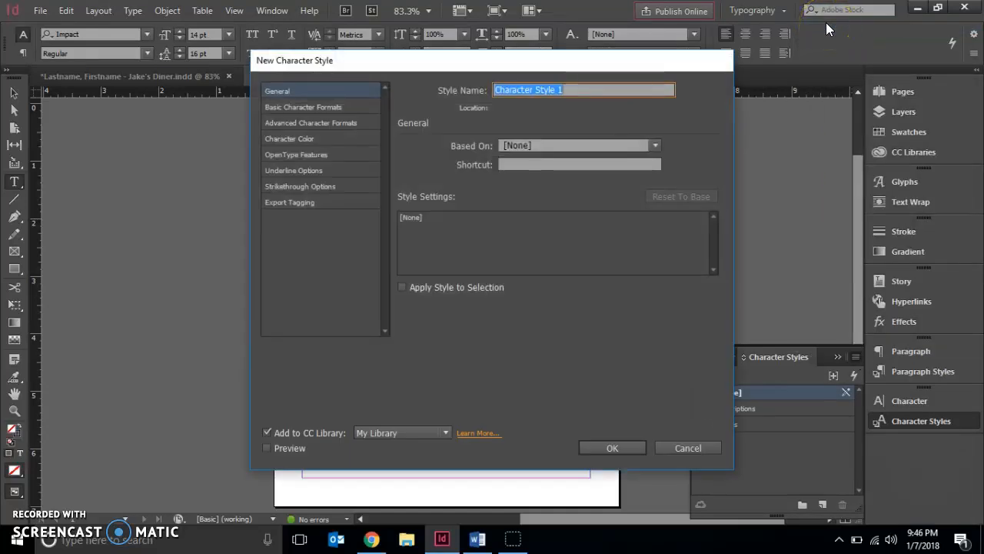
{"action": "type", "text": "Prices"}
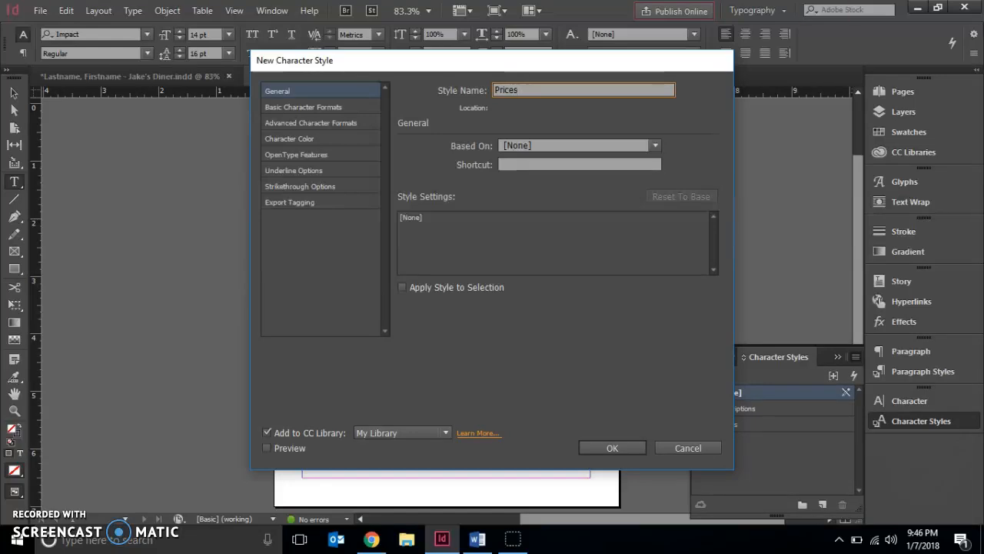
Step: Set the Prices style's font family to Garamond and its font style to Bold in the basic character formats
{"action": "left_click", "coordinate": [354, 109]}
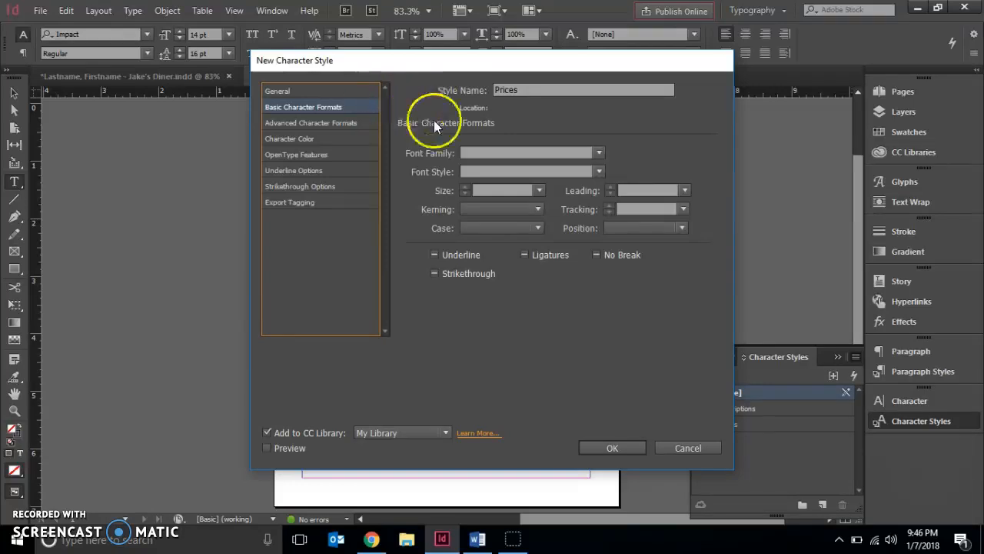
{"action": "left_click", "coordinate": [597, 154]}
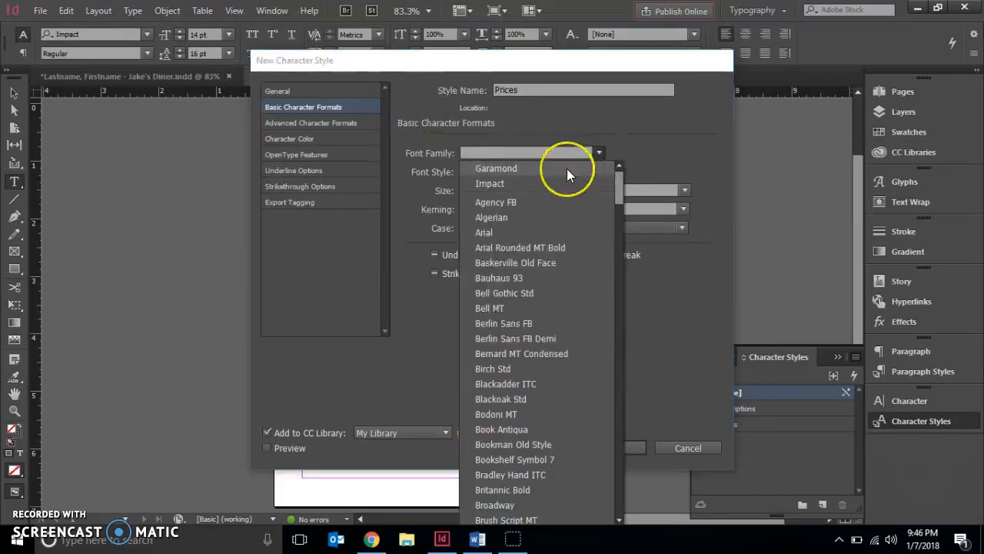
{"action": "left_click", "coordinate": [567, 168]}
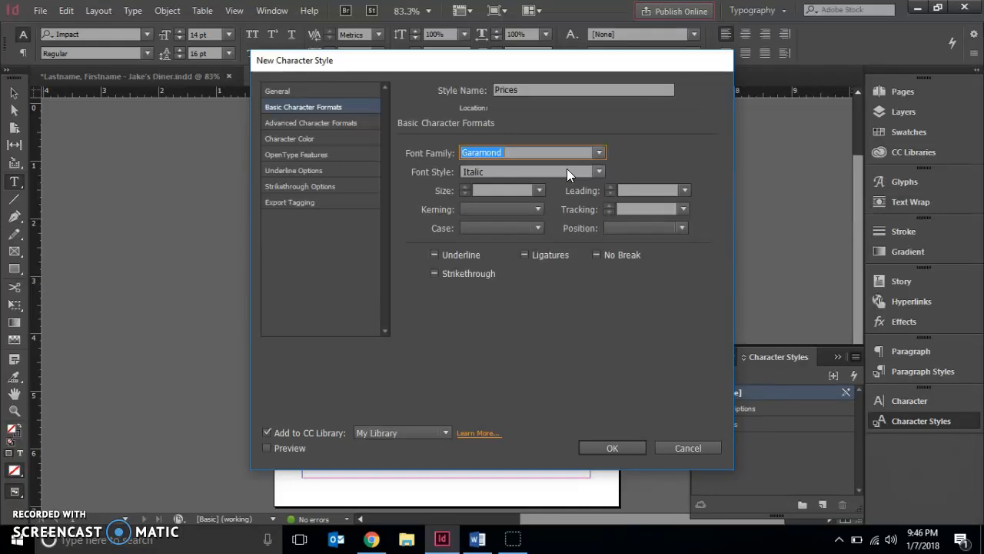
{"action": "left_click", "coordinate": [599, 171]}
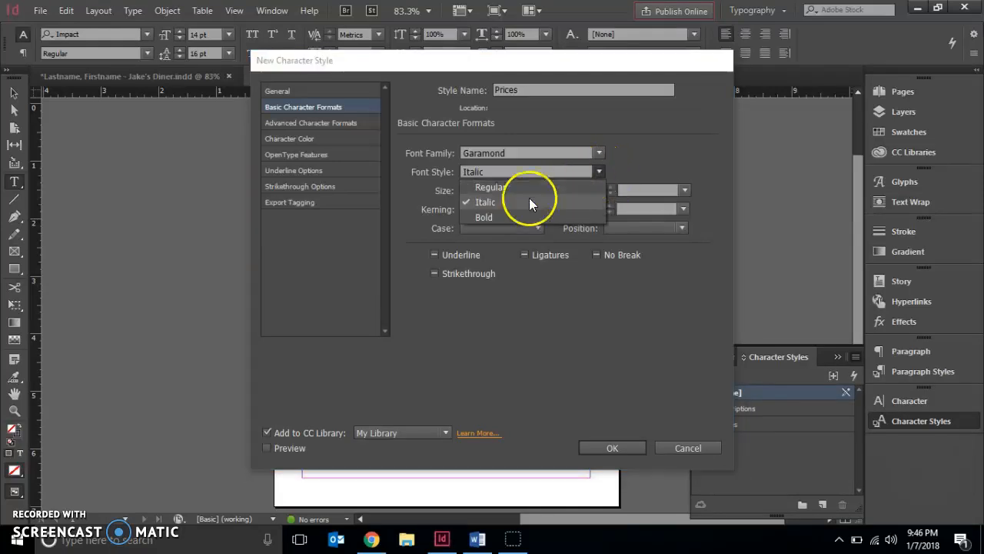
{"action": "left_click", "coordinate": [496, 216]}
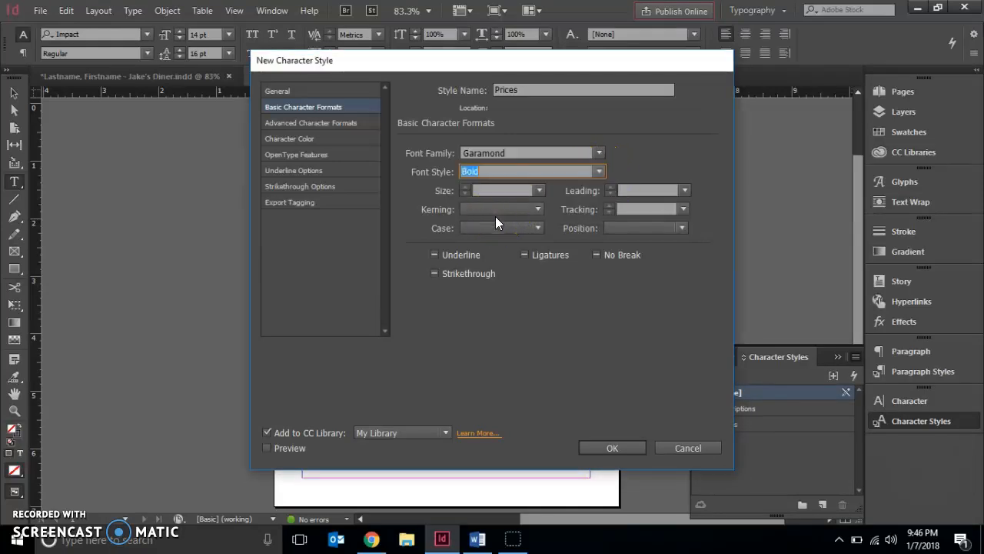
Step: Set the Prices style's size to 12 pt and its leading to 14 pt, and save the style
{"action": "left_click", "coordinate": [518, 199]}
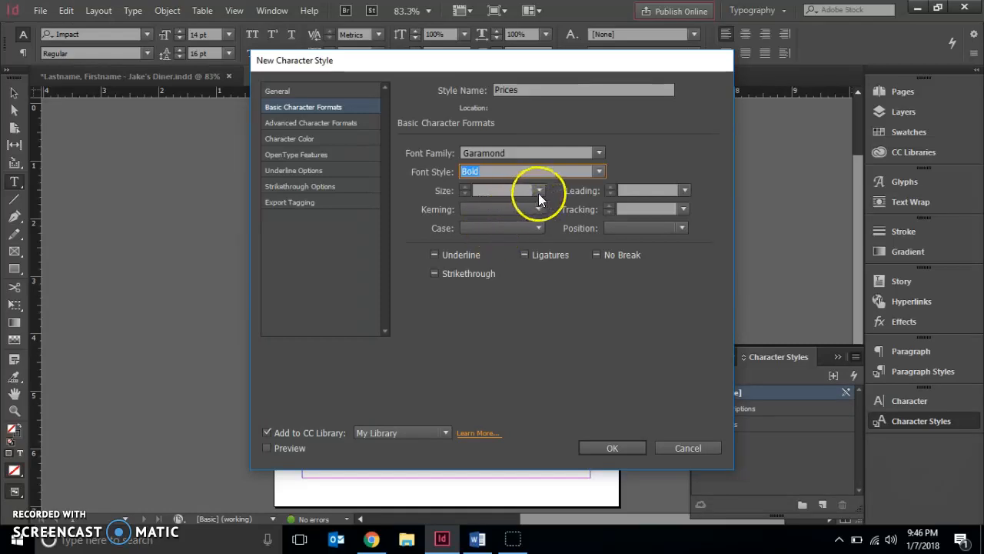
{"action": "left_click", "coordinate": [506, 285]}
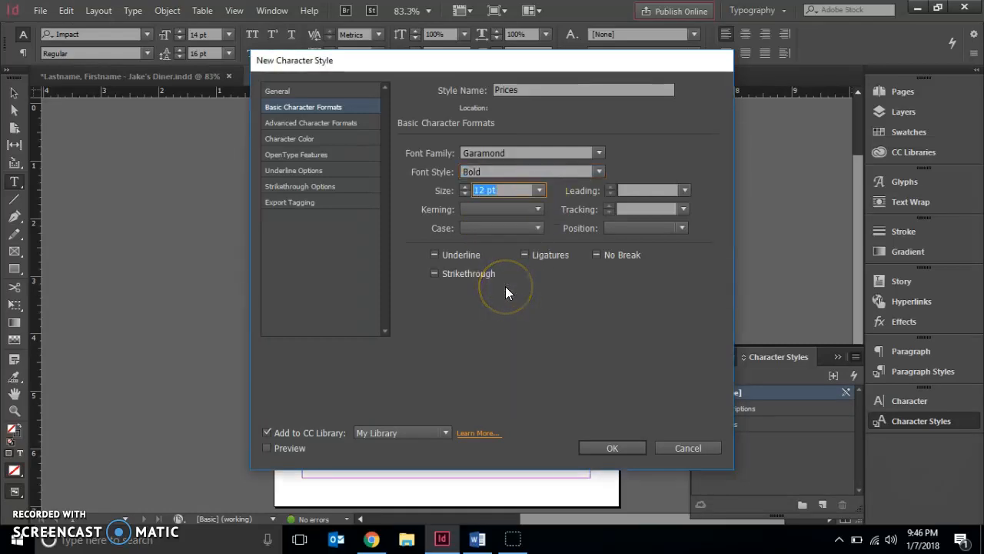
{"action": "left_click", "coordinate": [684, 192]}
{"action": "left_click", "coordinate": [642, 312]}
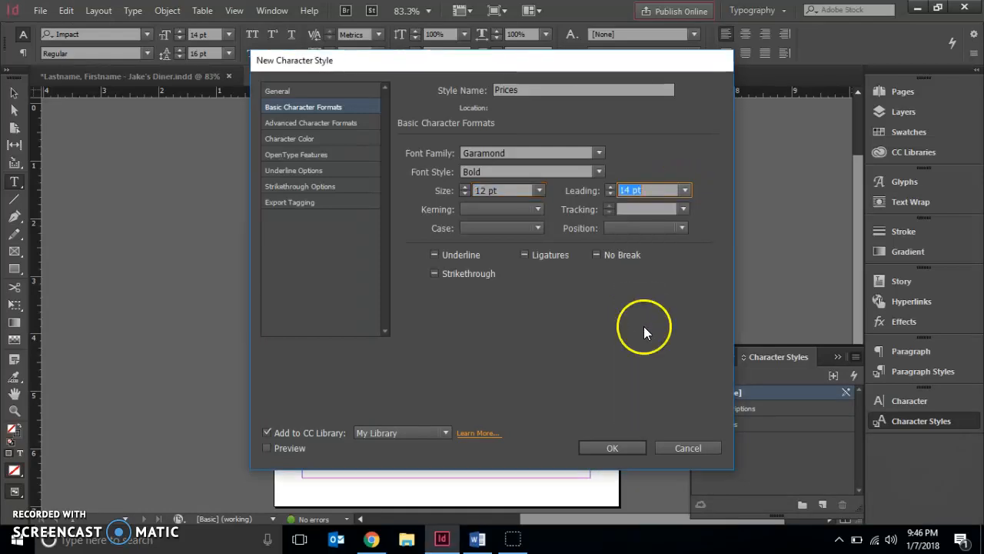
{"action": "left_click", "coordinate": [612, 448]}
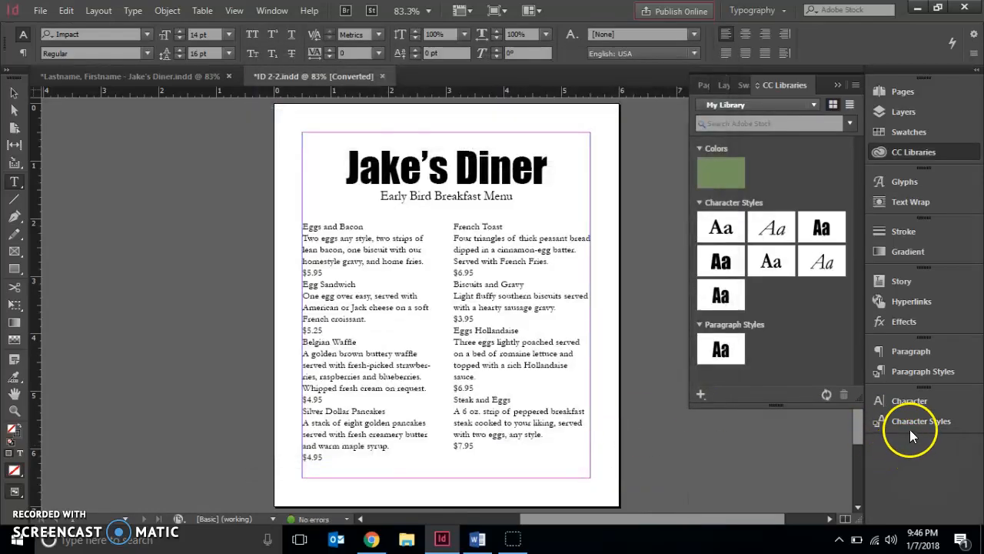
Step: Select the dish name Eggs and Bacon with the Type tool and apply the Dishes character style to it
{"action": "left_click", "coordinate": [917, 421]}
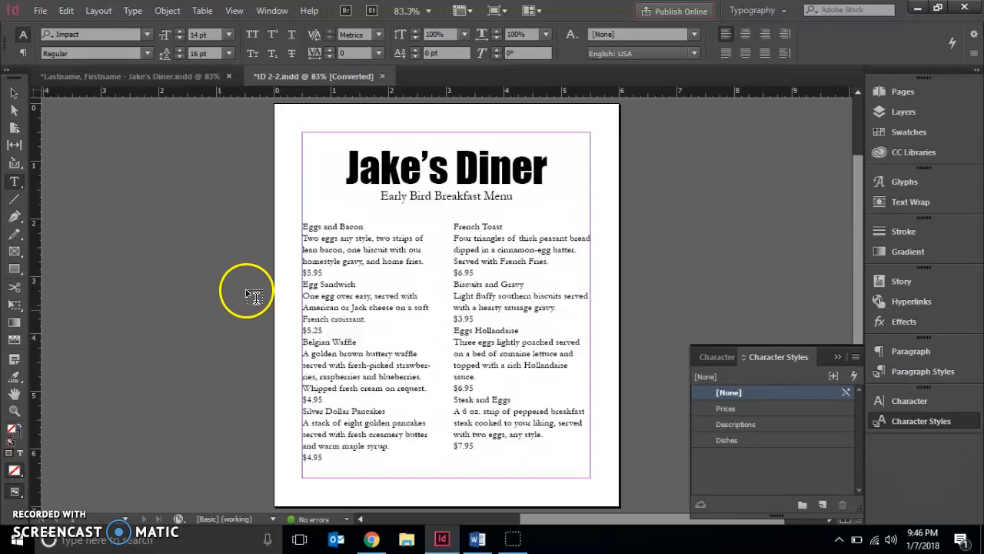
{"action": "left_click", "coordinate": [16, 188]}
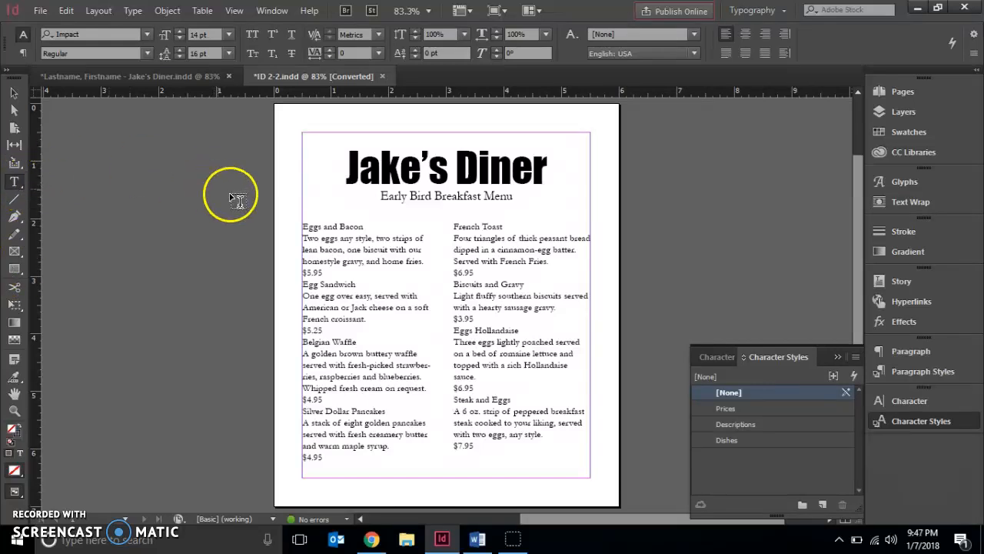
{"action": "left_click", "coordinate": [308, 222]}
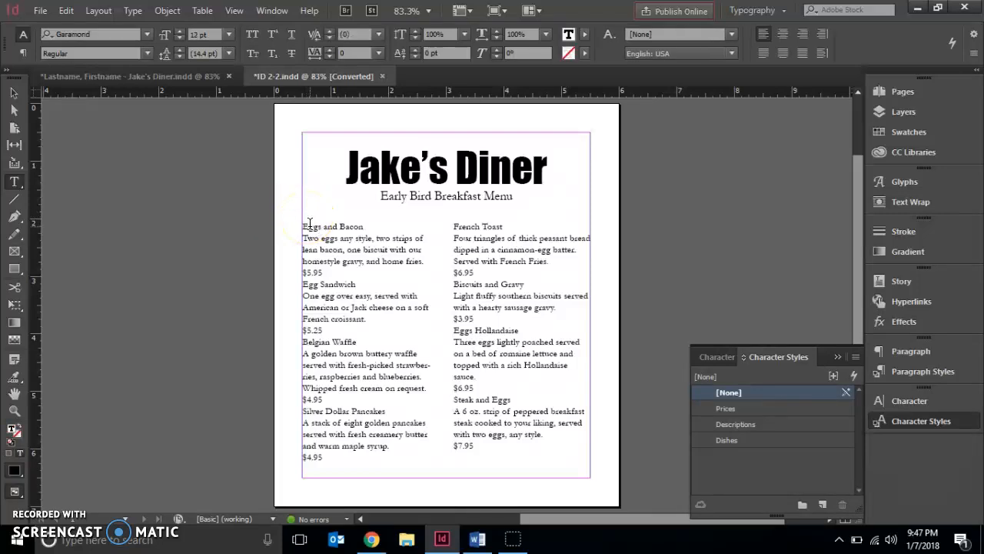
{"action": "left_click_drag", "start_coordinate": [308, 226], "coordinate": [321, 227]}
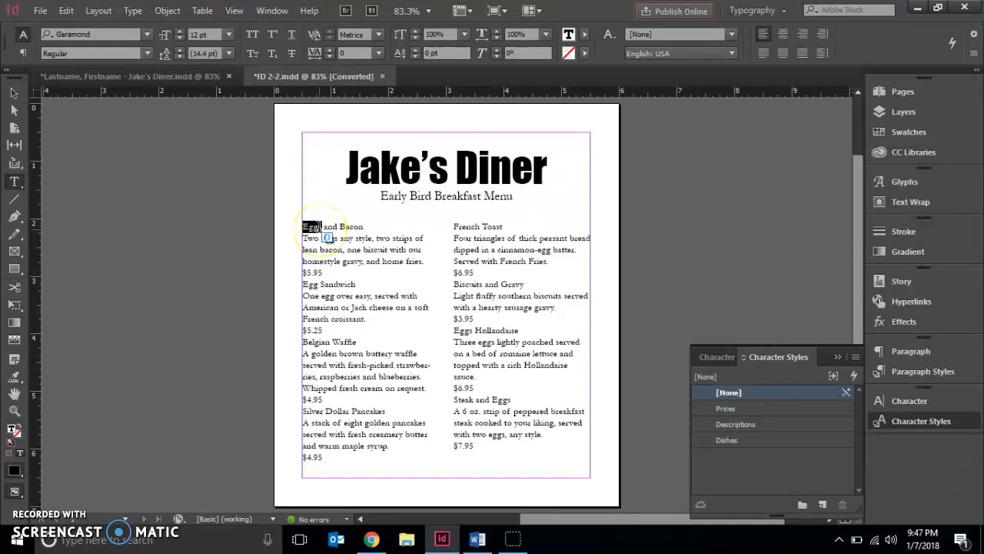
{"action": "triple_click", "coordinate": [320, 227]}
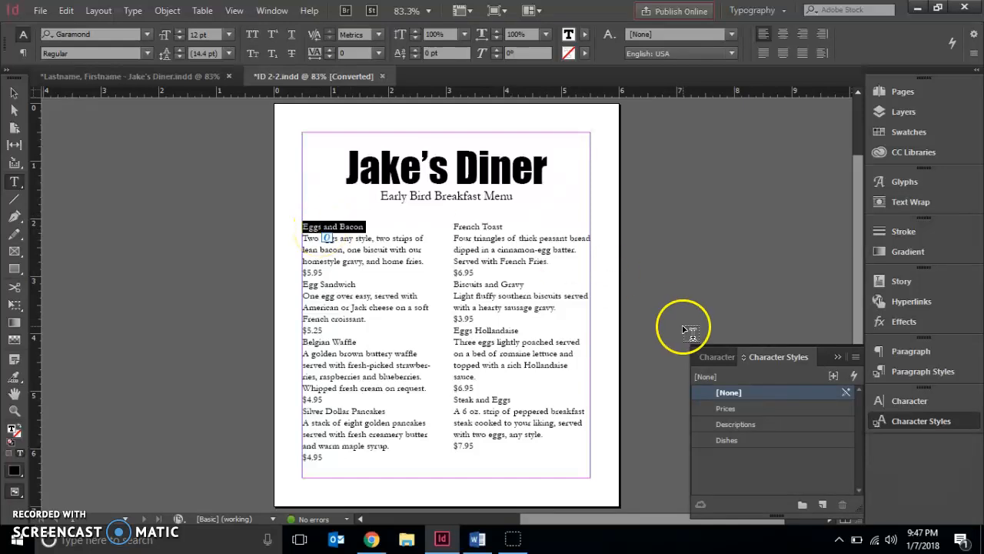
{"action": "left_click", "coordinate": [726, 440]}
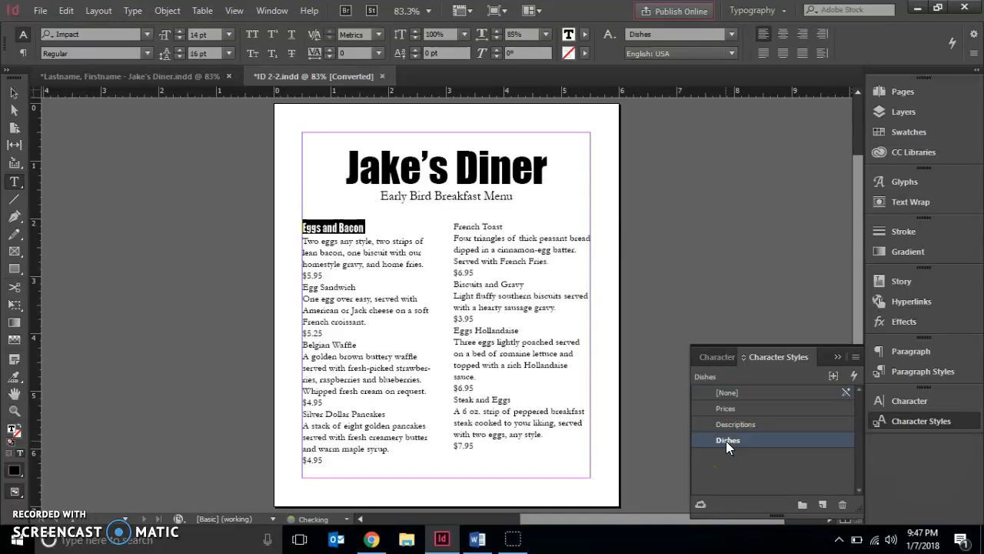
Step: Apply the Descriptions style to the description under Eggs and Bacon and the Prices style to that dish's price
{"action": "left_click_drag", "start_coordinate": [302, 240], "coordinate": [430, 263]}
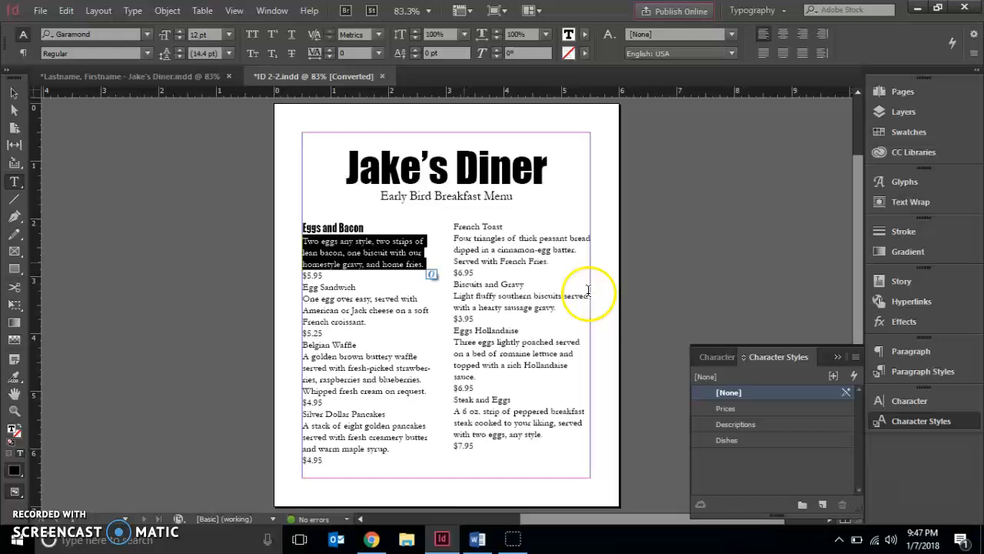
{"action": "left_click", "coordinate": [718, 421]}
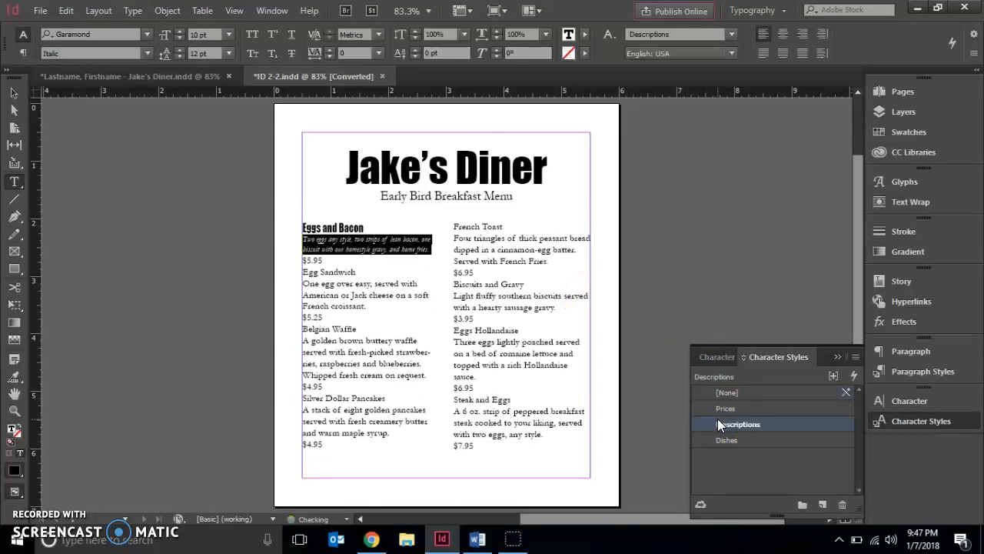
{"action": "left_click_drag", "start_coordinate": [323, 262], "coordinate": [302, 259]}
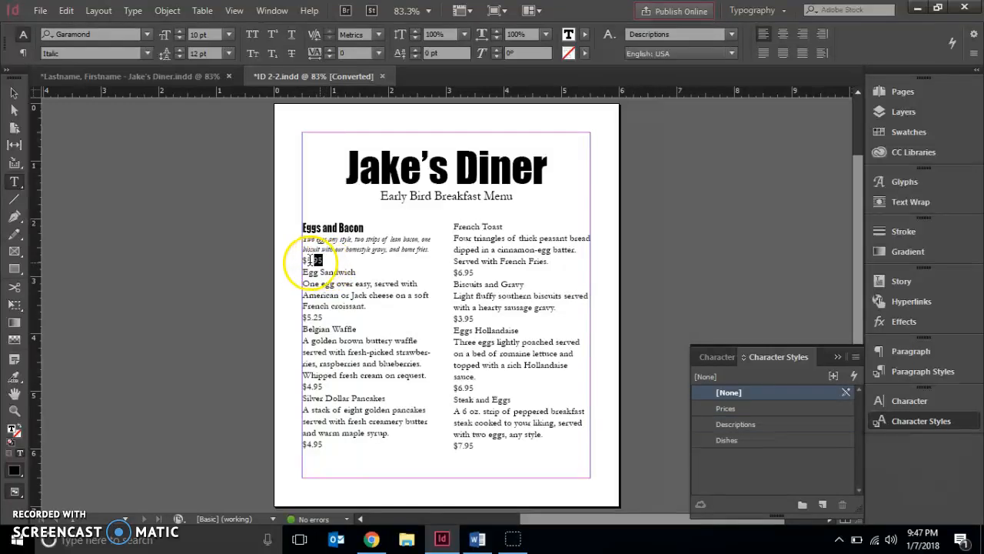
{"action": "left_click", "coordinate": [713, 413]}
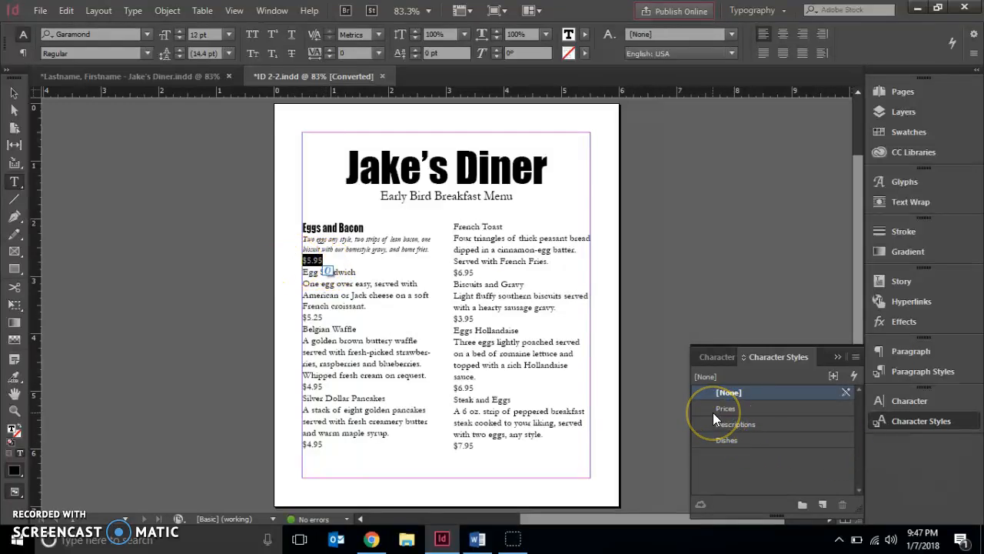
{"action": "left_click", "coordinate": [713, 412]}
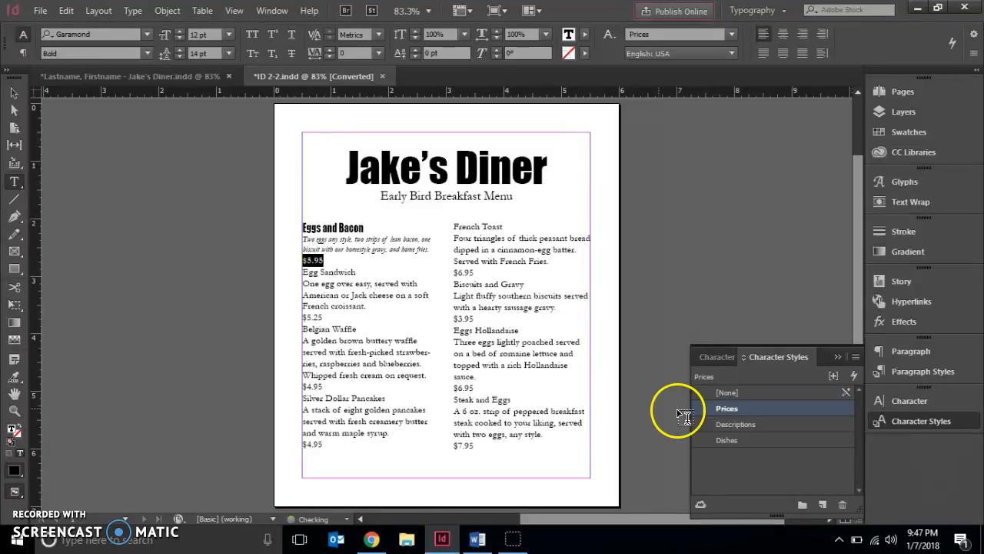
Step: Select the dish name Egg Sandwich and apply the Dishes character style to it
{"action": "left_click", "coordinate": [402, 279]}
{"action": "left_click", "coordinate": [367, 272]}
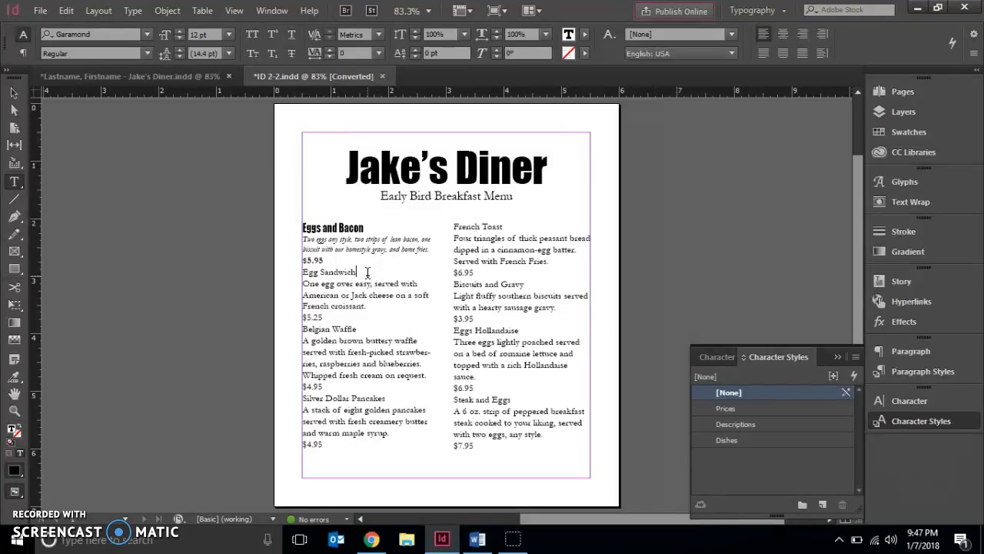
{"action": "left_click_drag", "start_coordinate": [368, 272], "coordinate": [299, 275]}
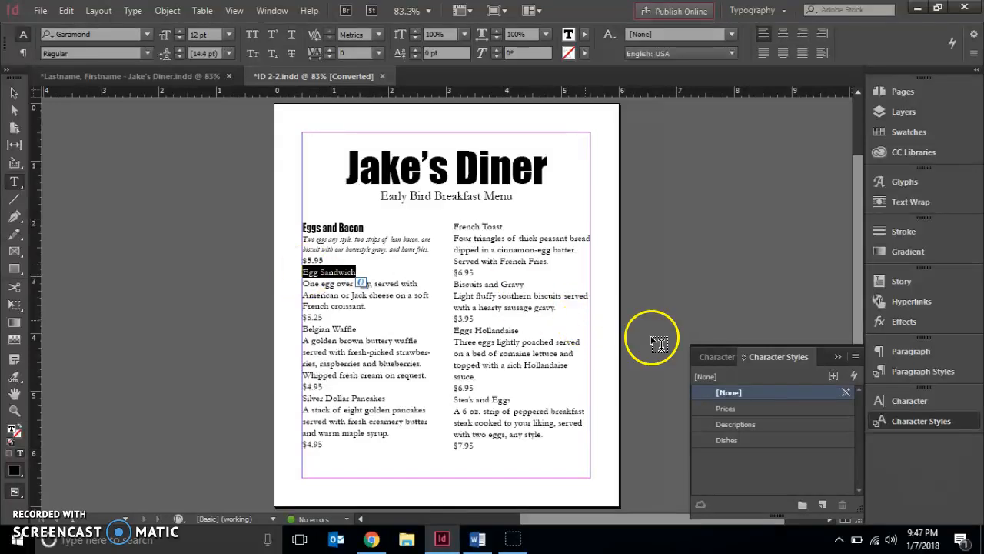
{"action": "left_click", "coordinate": [721, 442]}
Step: Apply the Descriptions style to the Egg Sandwich description and the Prices style to that dish's price
{"action": "left_click_drag", "start_coordinate": [301, 285], "coordinate": [358, 314]}
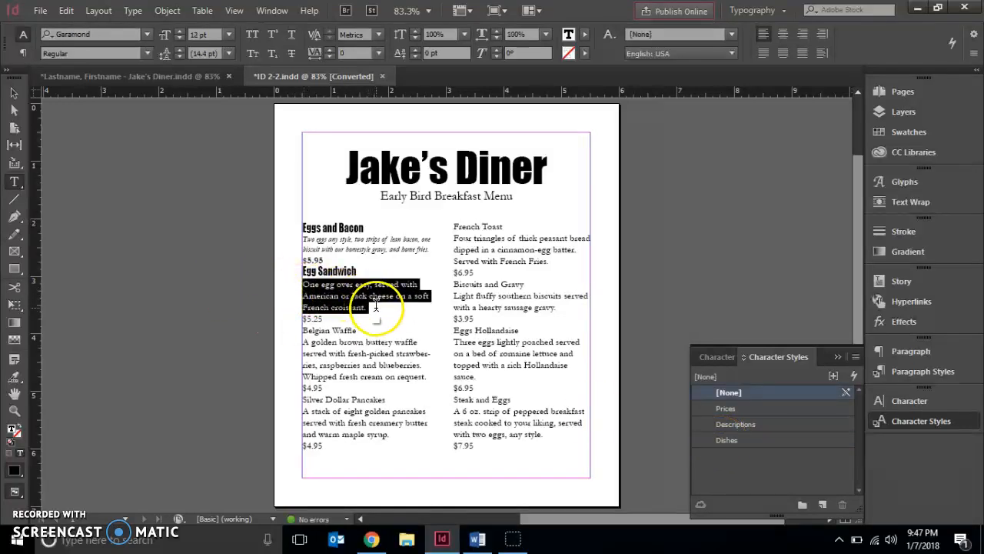
{"action": "left_click", "coordinate": [736, 424]}
{"action": "left_click_drag", "start_coordinate": [333, 306], "coordinate": [303, 304]}
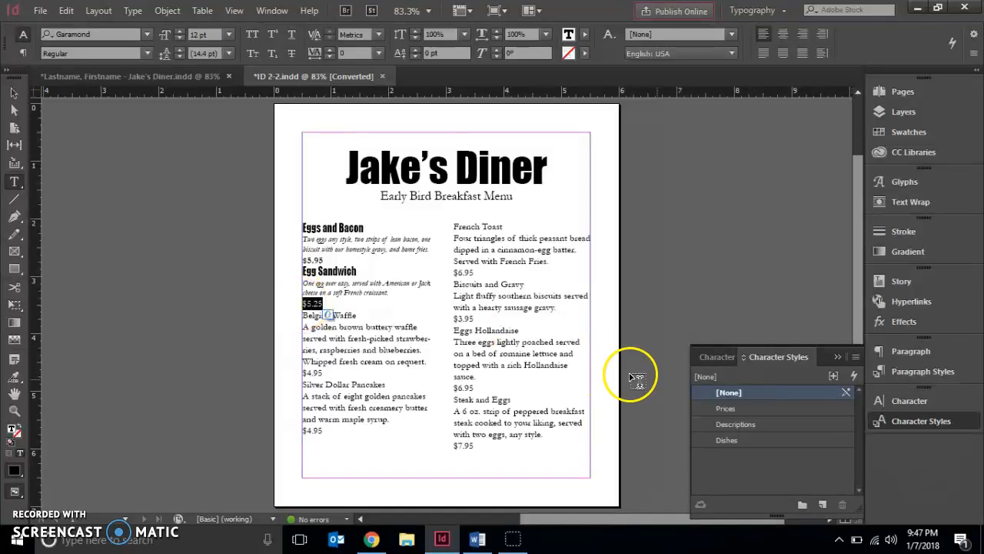
{"action": "left_click", "coordinate": [724, 410]}
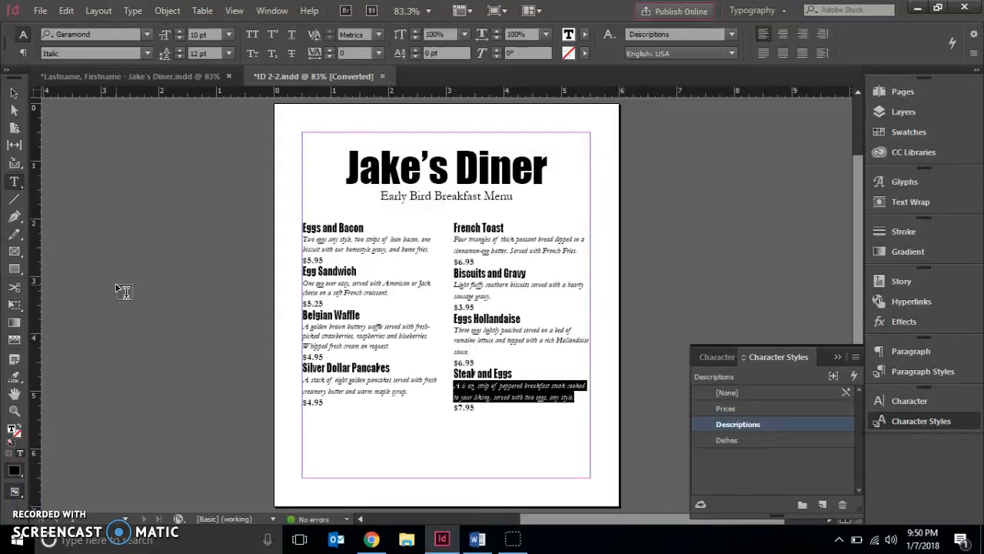
{"action": "left_click", "coordinate": [123, 291]}
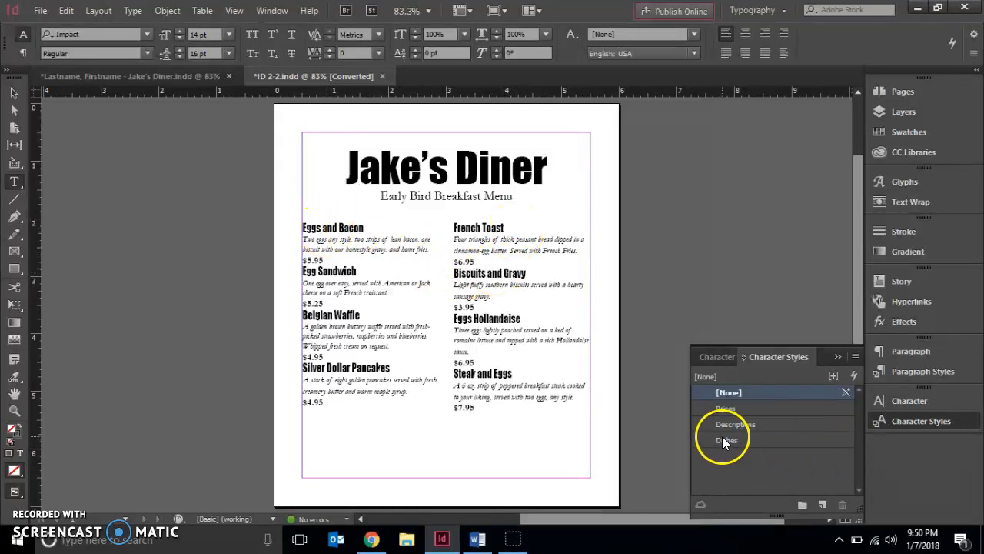
Step: With no text selected, start a new paragraph style and name it Prices
{"action": "left_click", "coordinate": [348, 304]}
{"action": "left_click", "coordinate": [578, 318]}
{"action": "left_click", "coordinate": [909, 374]}
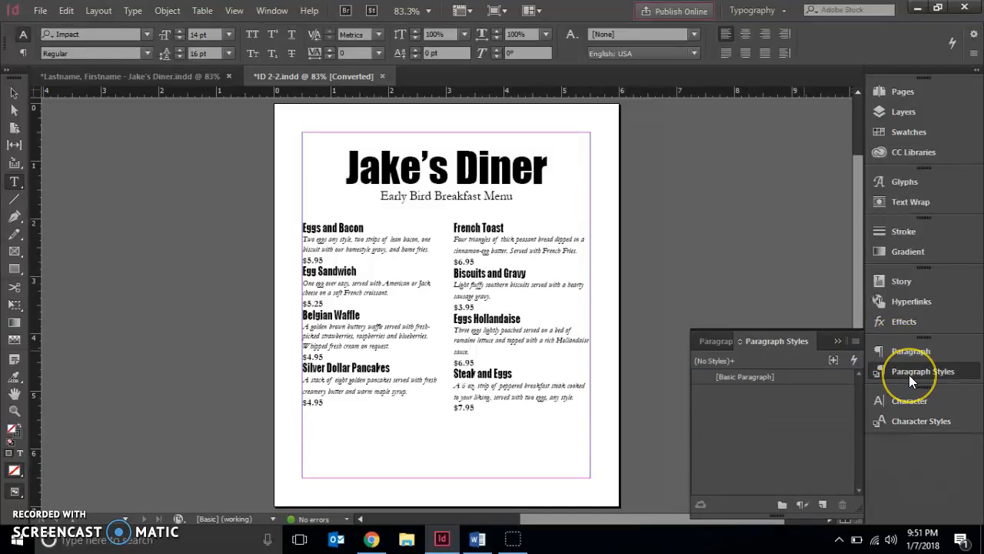
{"action": "left_click", "coordinate": [856, 342]}
{"action": "left_click", "coordinate": [729, 168]}
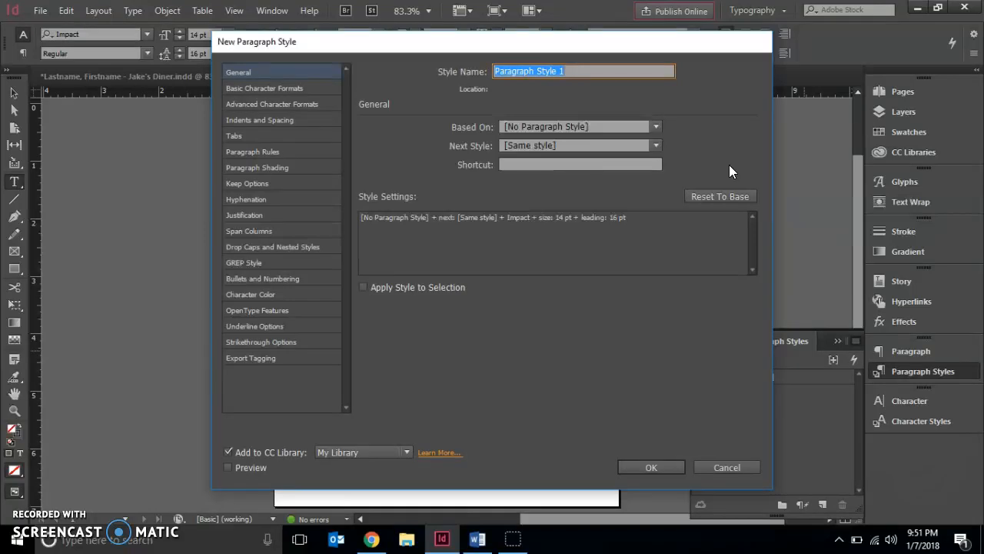
{"action": "type", "text": "P"}
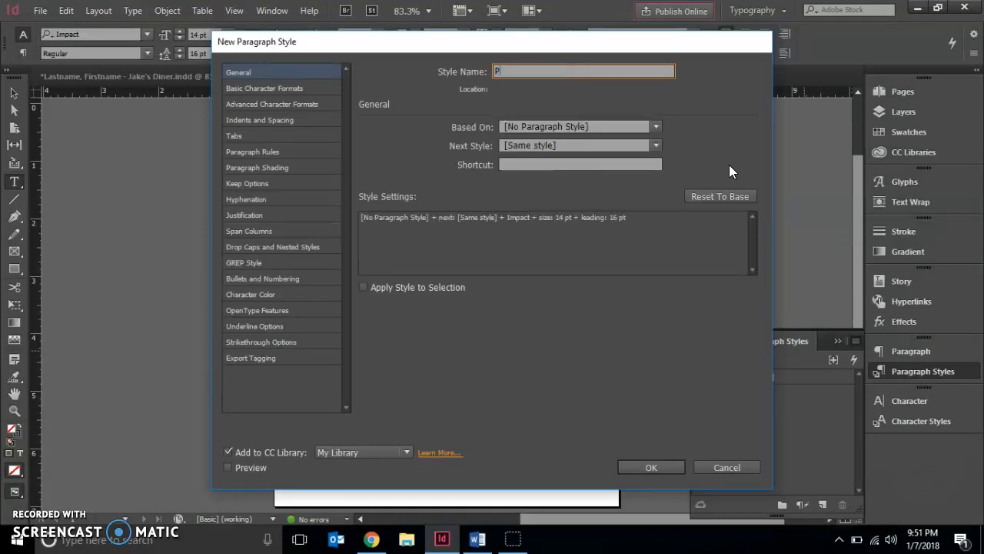
{"action": "type", "text": "rices"}
Step: In the new style's indents and spacing, set the alignment to Center and the space after to 0.25 in
{"action": "left_click", "coordinate": [258, 122]}
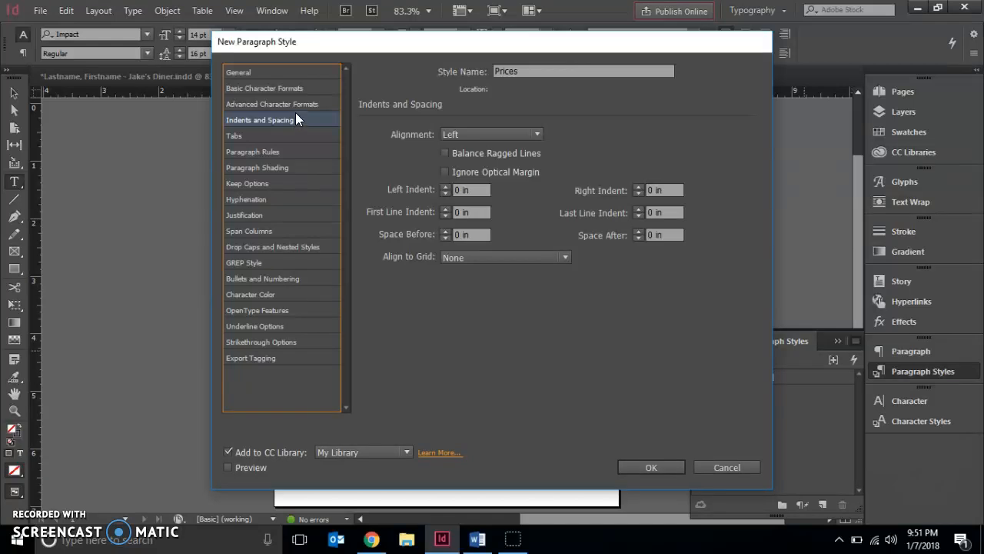
{"action": "left_click", "coordinate": [463, 130]}
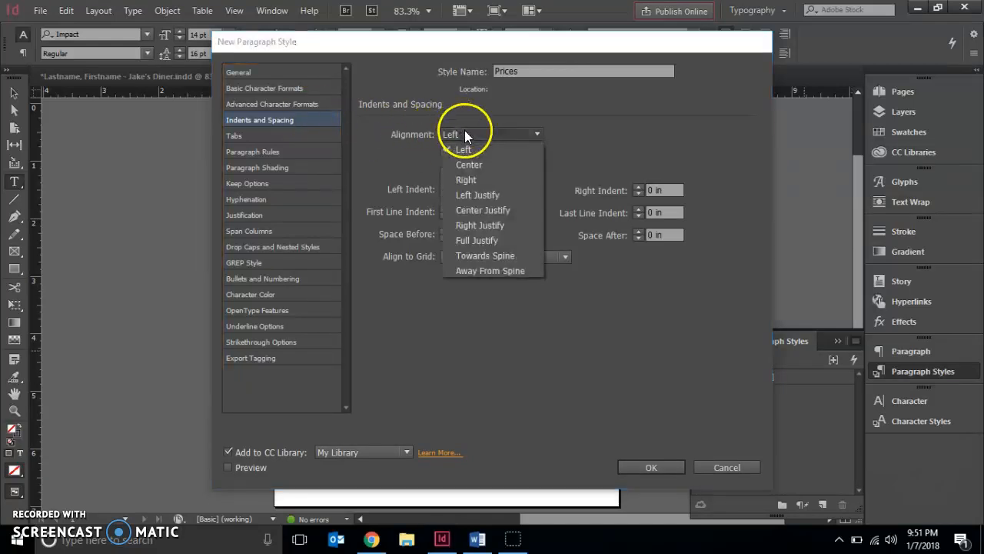
{"action": "left_click", "coordinate": [454, 166]}
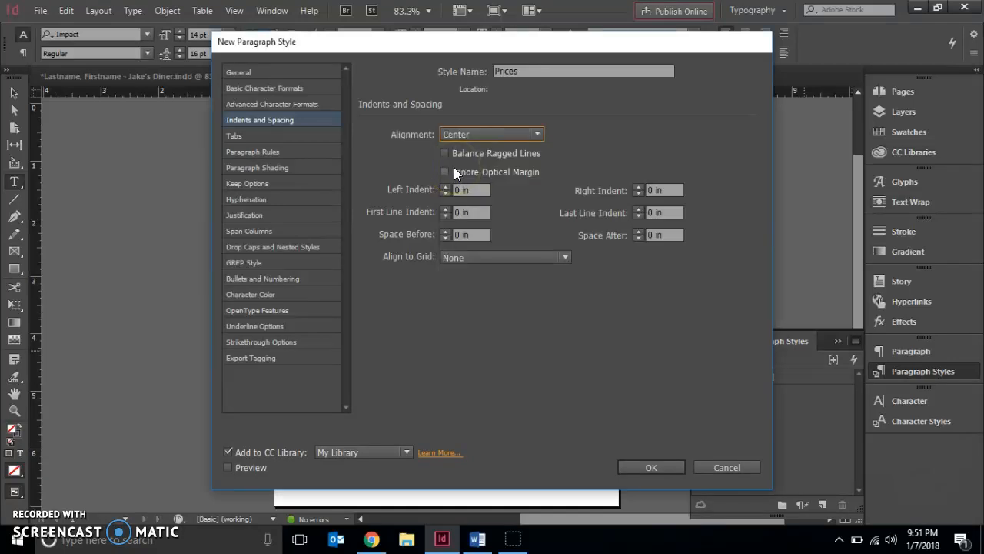
{"action": "left_click", "coordinate": [559, 192]}
{"action": "left_click", "coordinate": [666, 234]}
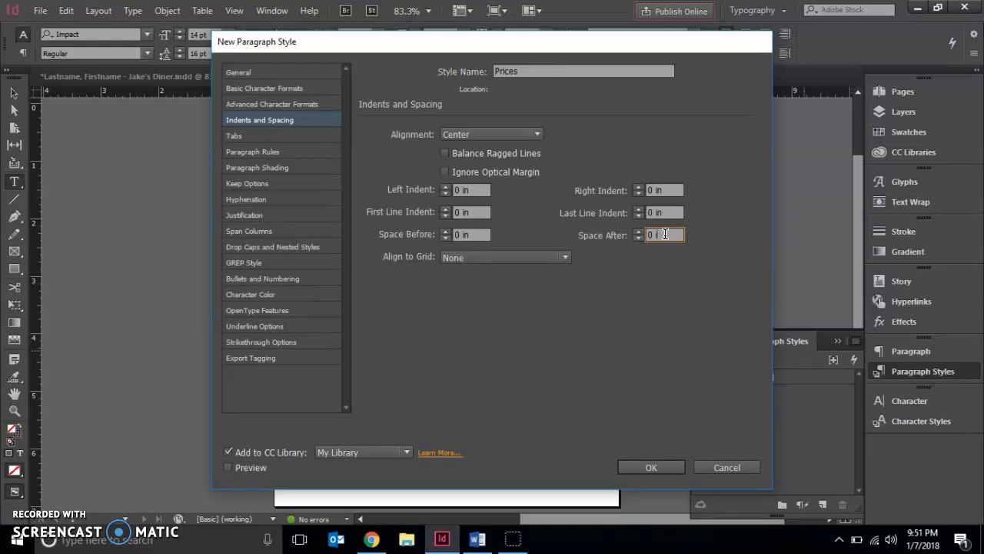
{"action": "type", "text": ".25"}
Step: Turn on a Rule Below in the style's paragraph rules and set its offset to 0.125 in
{"action": "left_click", "coordinate": [273, 152]}
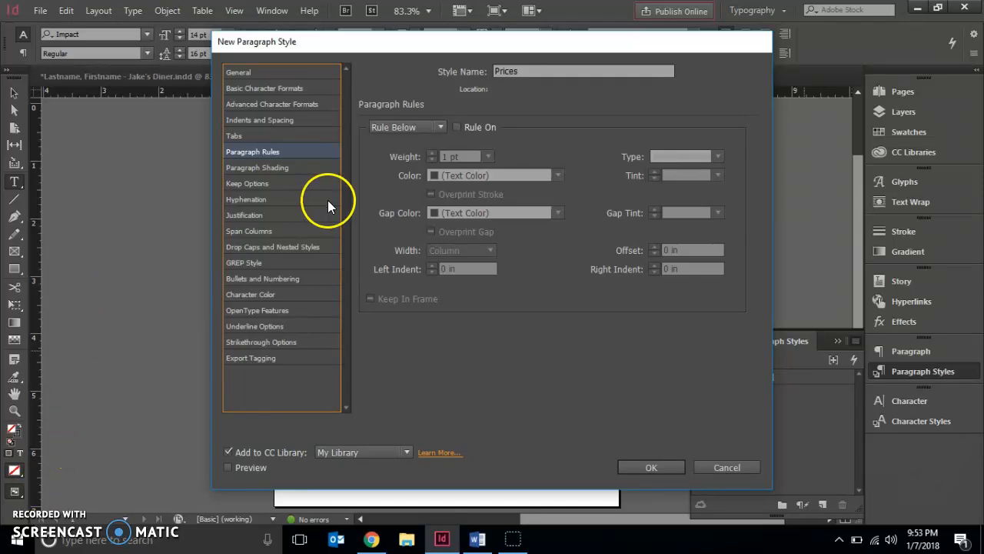
{"action": "left_click", "coordinate": [428, 124]}
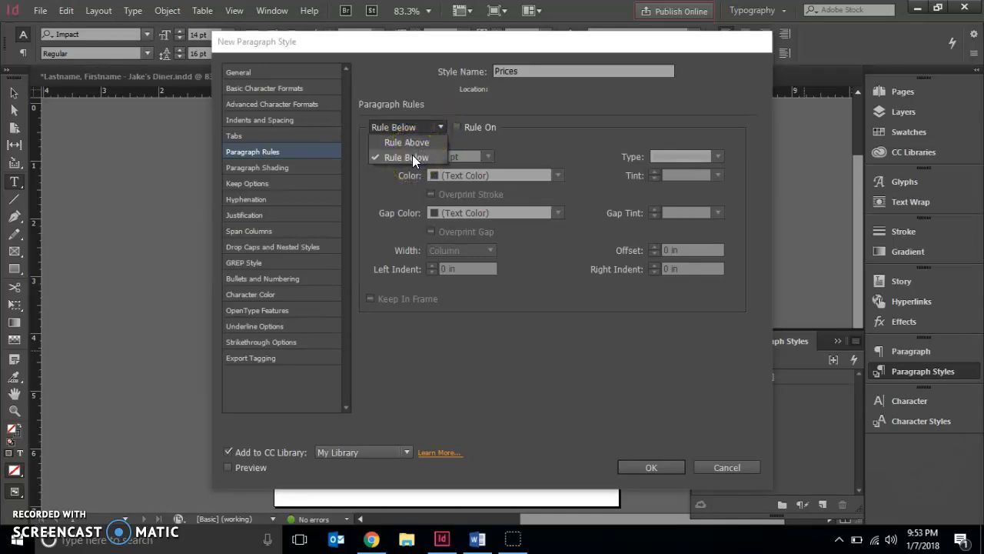
{"action": "left_click", "coordinate": [412, 157]}
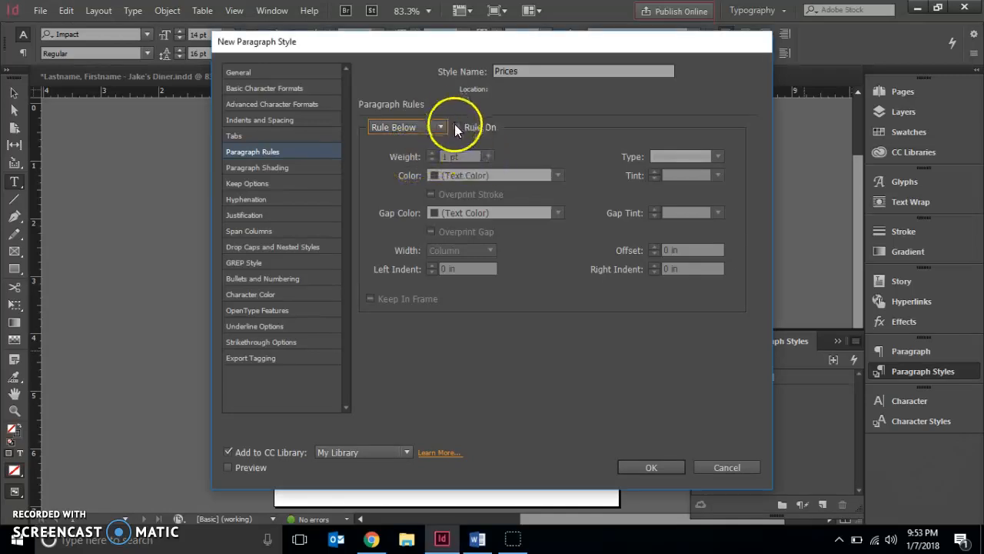
{"action": "left_click", "coordinate": [456, 127]}
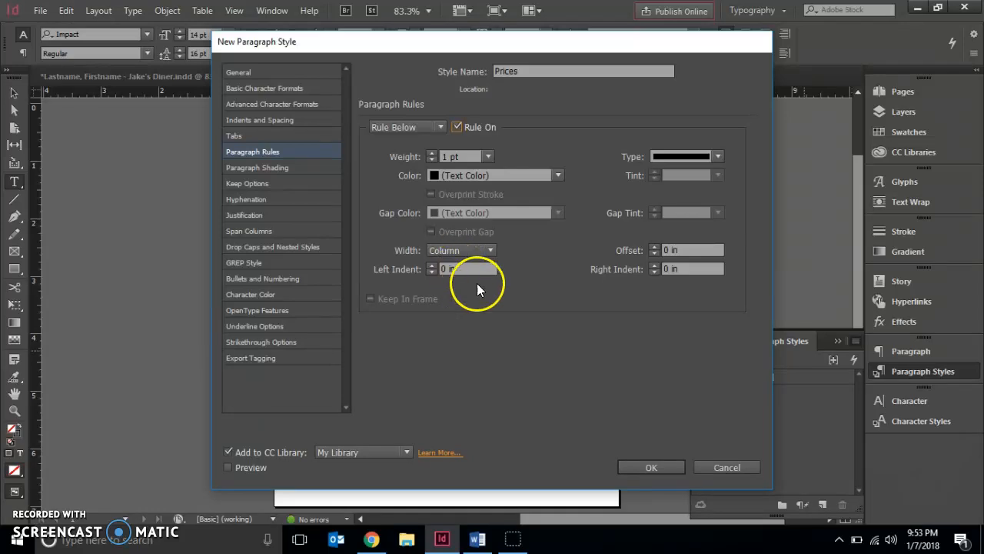
{"action": "left_click", "coordinate": [677, 250]}
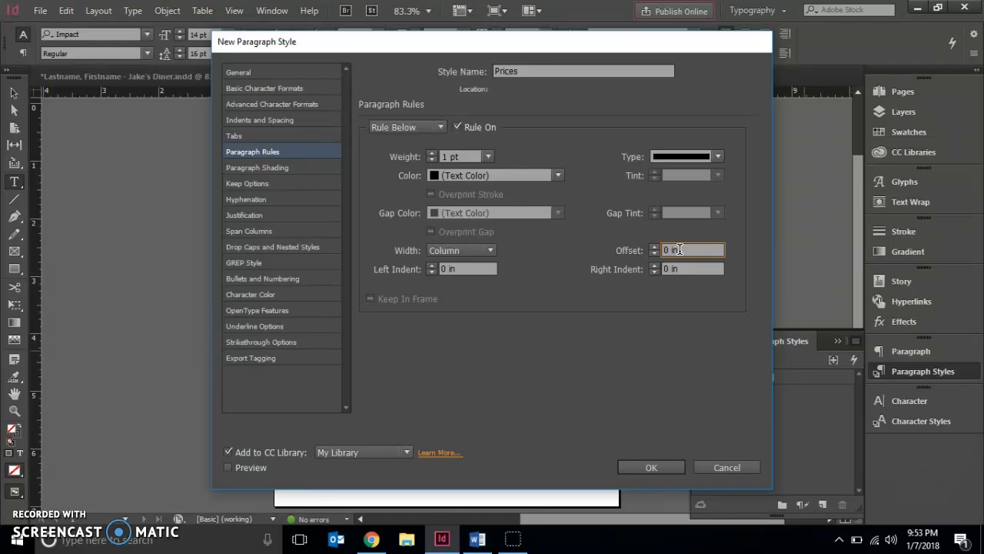
{"action": "left_click_drag", "start_coordinate": [679, 250], "coordinate": [664, 250]}
{"action": "type", "text": ".125"}
Step: Set the rule's left and right indents to 0.25 in each and save the Prices paragraph style
{"action": "left_click_drag", "start_coordinate": [464, 269], "coordinate": [412, 269]}
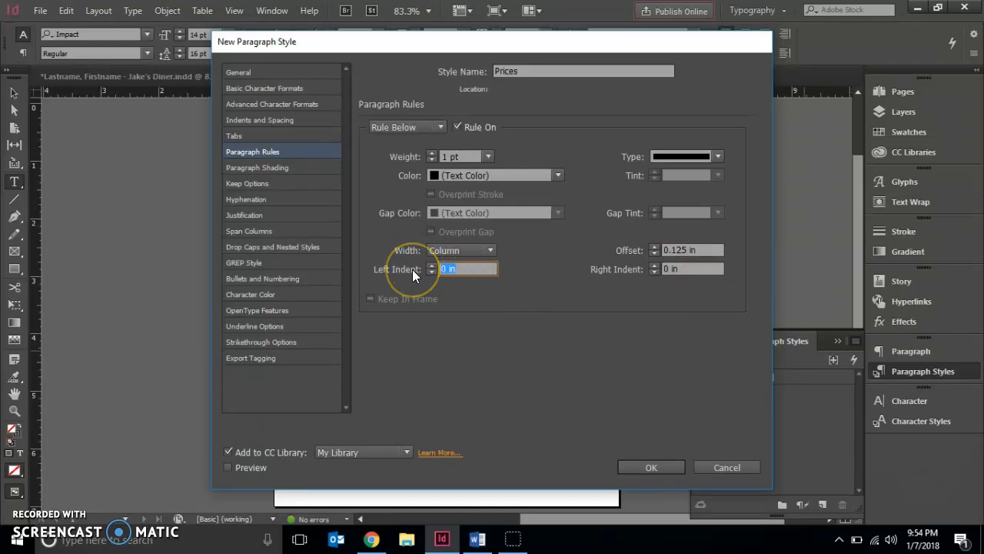
{"action": "type", "text": ".25"}
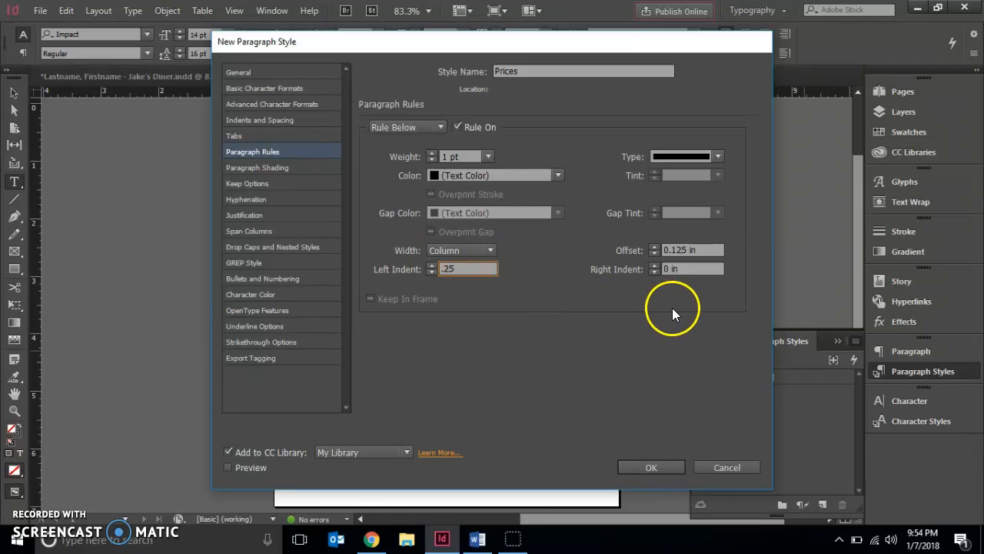
{"action": "left_click_drag", "start_coordinate": [687, 269], "coordinate": [639, 277]}
{"action": "type", "text": ".25"}
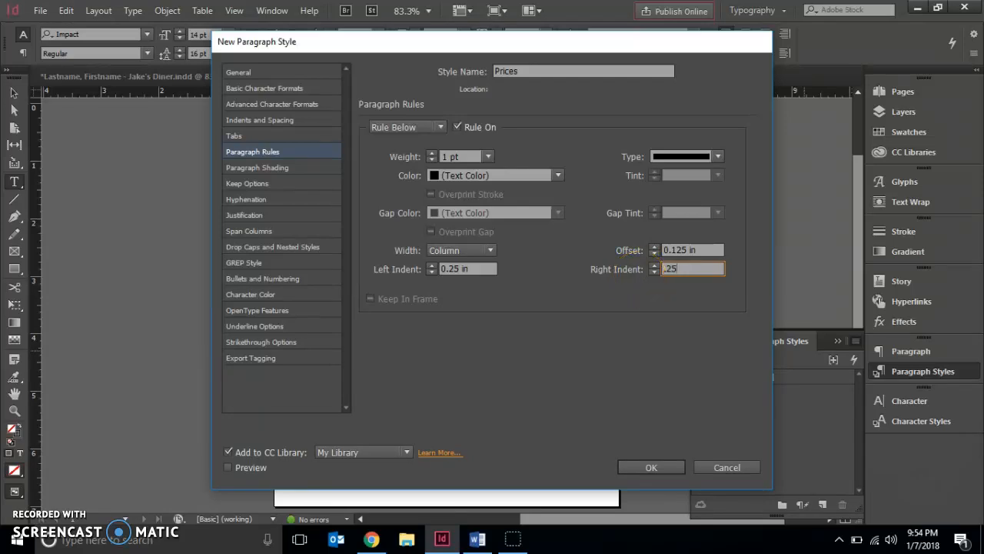
{"action": "left_click", "coordinate": [652, 468]}
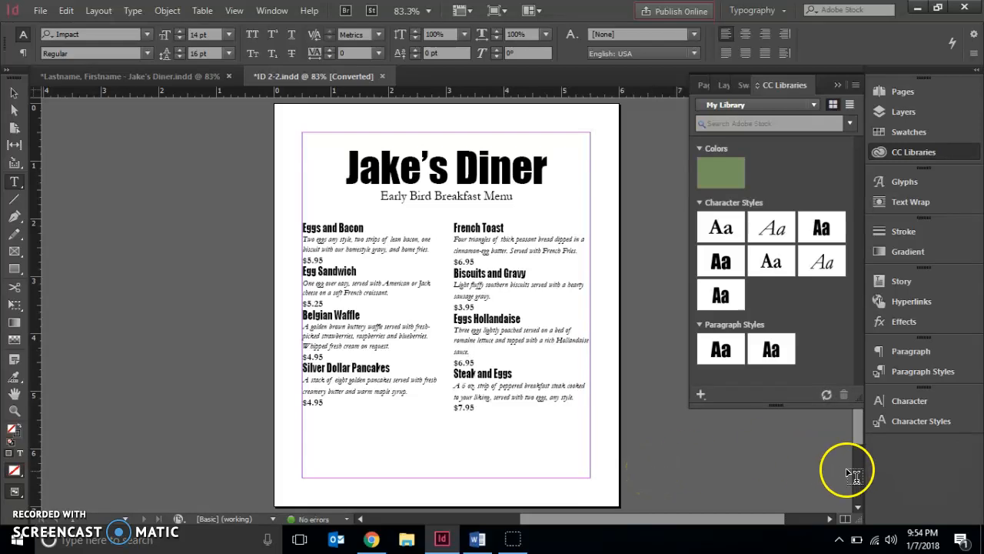
Step: Select all the dish text in both menu columns, center-align it, and deselect it
{"action": "left_click", "coordinate": [924, 372]}
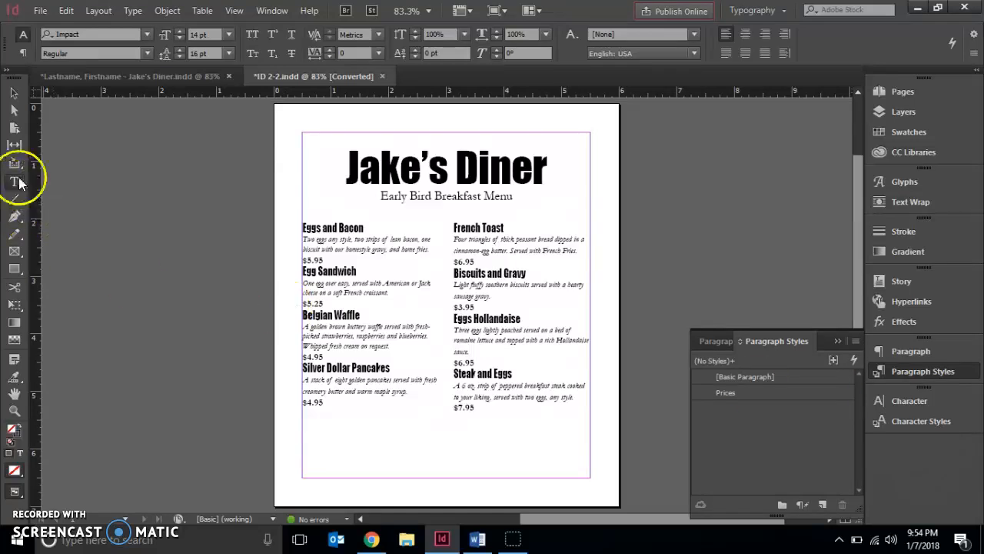
{"action": "left_click", "coordinate": [297, 221]}
{"action": "left_click_drag", "start_coordinate": [300, 219], "coordinate": [372, 253]}
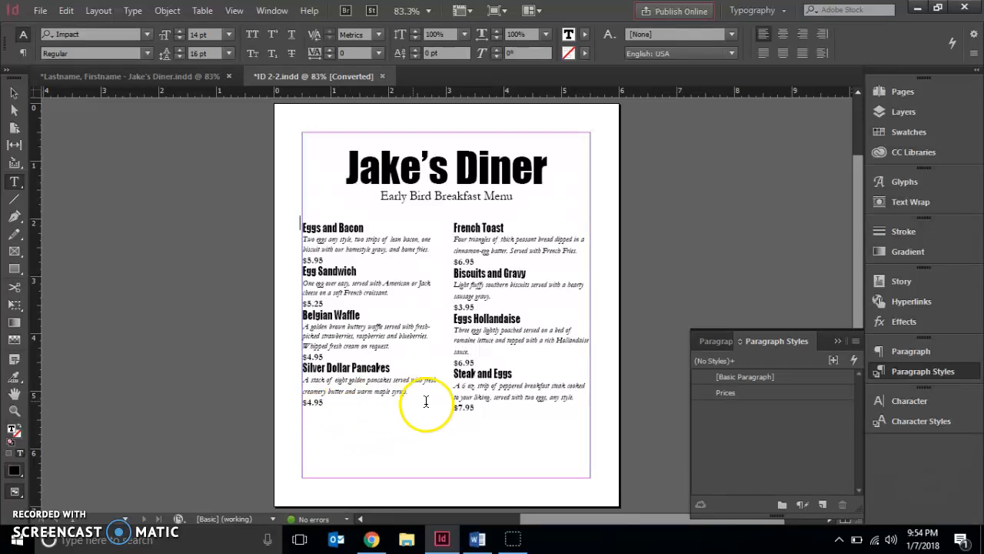
{"action": "left_click", "coordinate": [478, 406]}
{"action": "left_click_drag", "start_coordinate": [478, 406], "coordinate": [300, 222]}
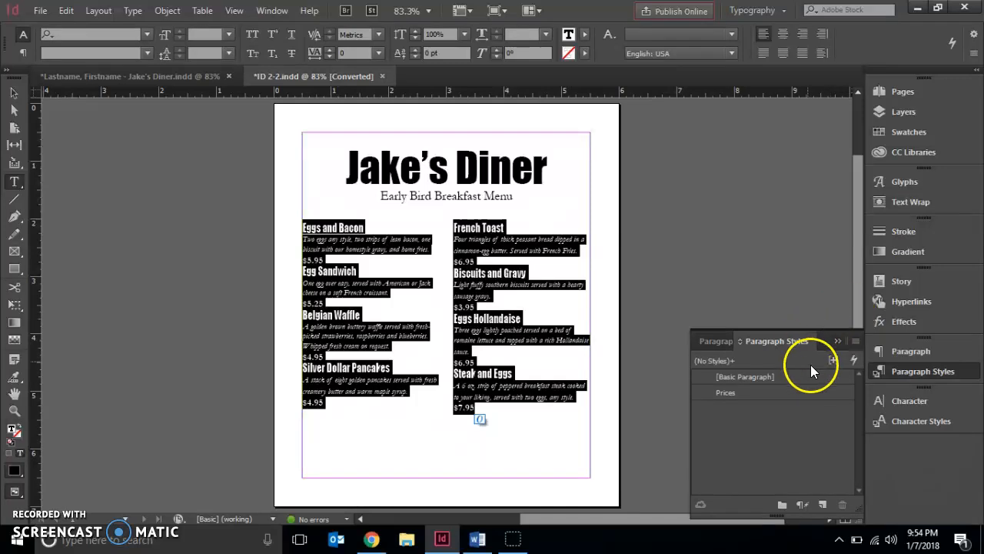
{"action": "left_click", "coordinate": [913, 350]}
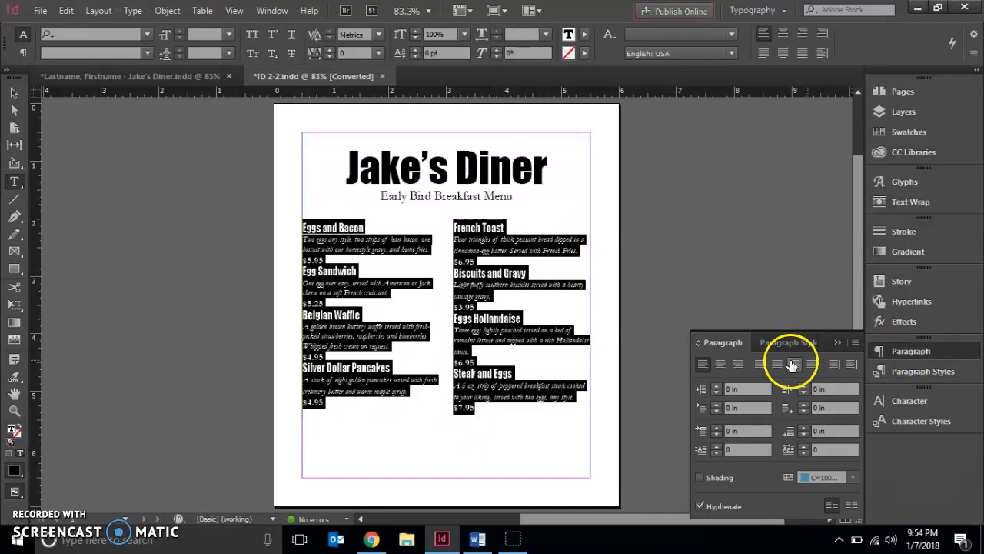
{"action": "left_click", "coordinate": [719, 367]}
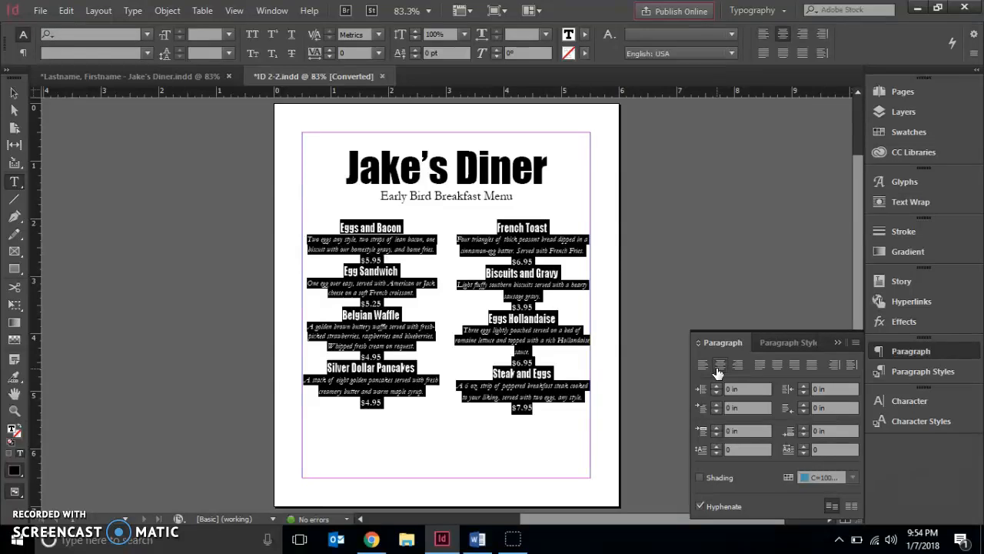
{"action": "key", "text": "ctrl+shift+a"}
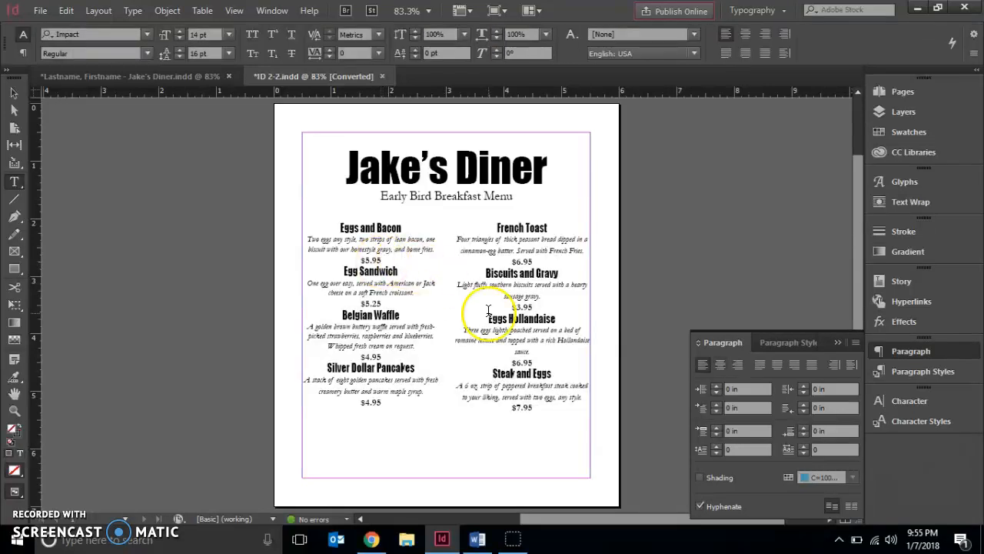
Step: Select the price under Eggs and Bacon and apply the Prices paragraph style to it
{"action": "left_click", "coordinate": [783, 342]}
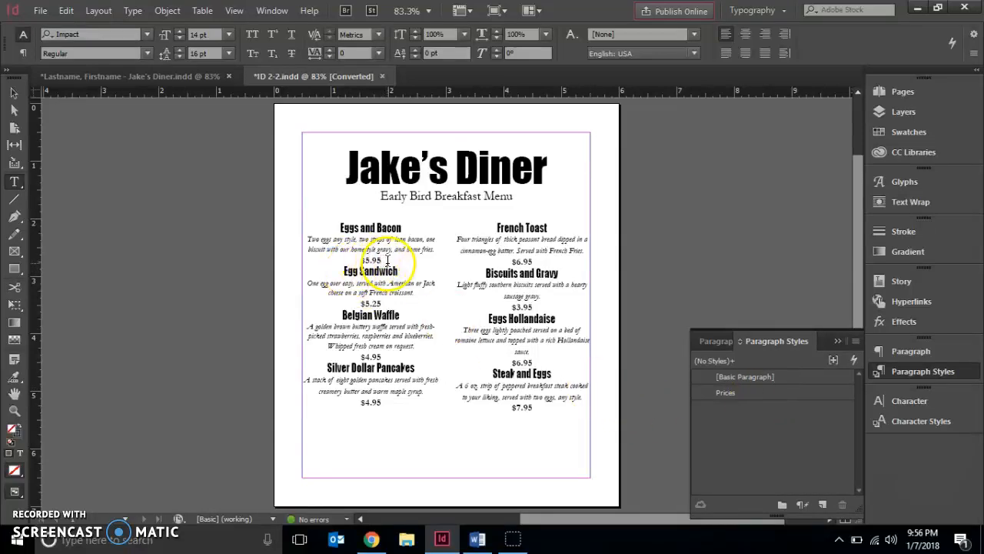
{"action": "left_click_drag", "start_coordinate": [387, 260], "coordinate": [359, 260]}
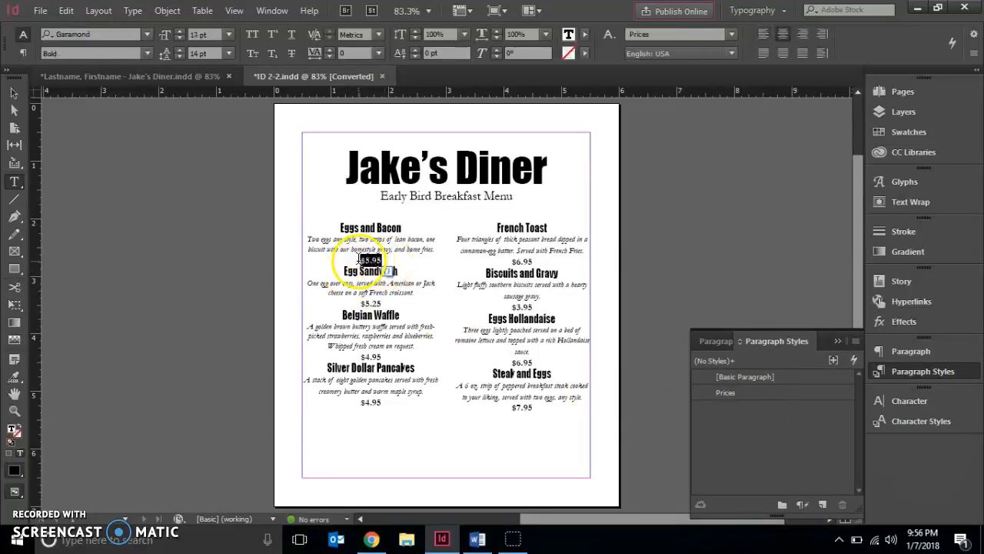
{"action": "left_click", "coordinate": [721, 393]}
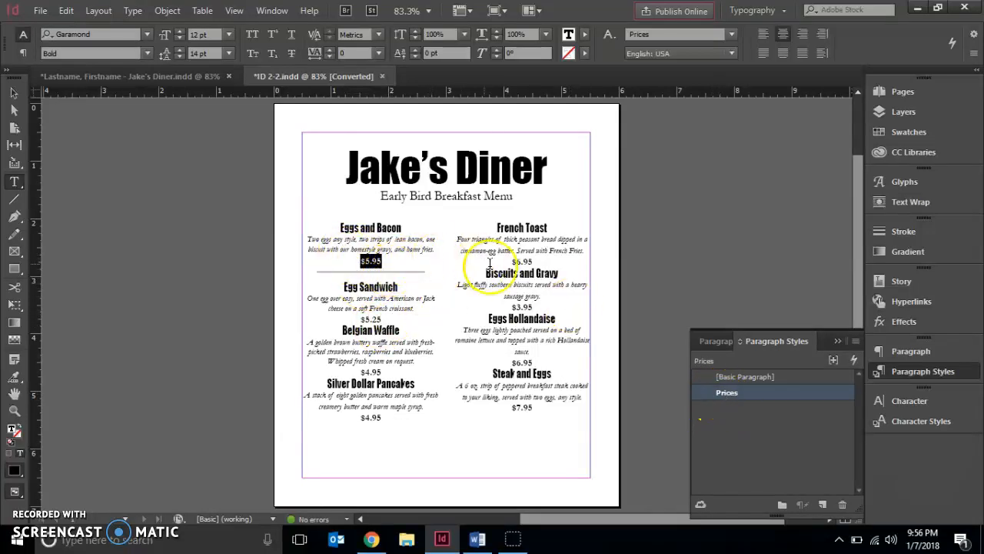
Step: Apply the Prices paragraph style to the prices of French Toast and Biscuits and Gravy
{"action": "left_click_drag", "start_coordinate": [536, 263], "coordinate": [511, 259]}
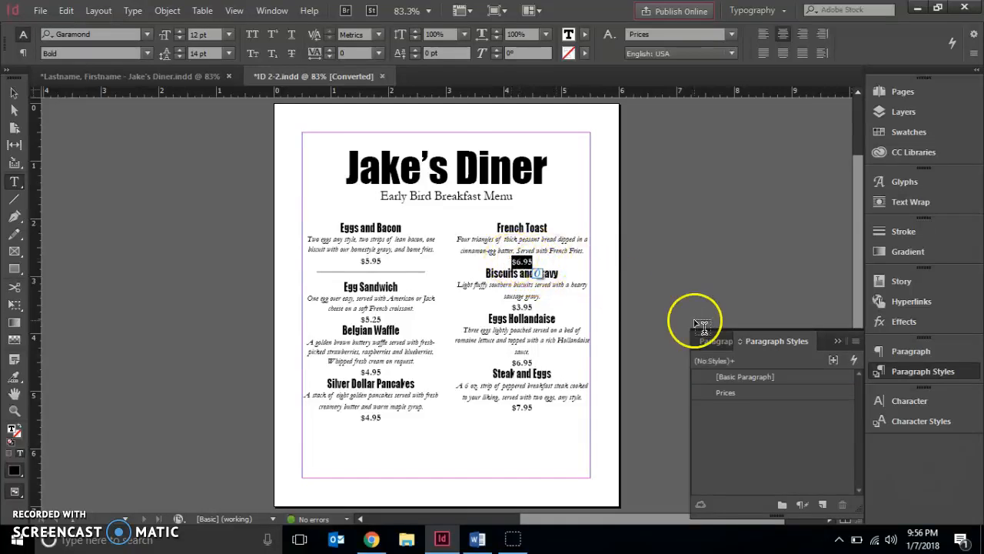
{"action": "left_click", "coordinate": [727, 393]}
{"action": "left_click_drag", "start_coordinate": [534, 323], "coordinate": [511, 324]}
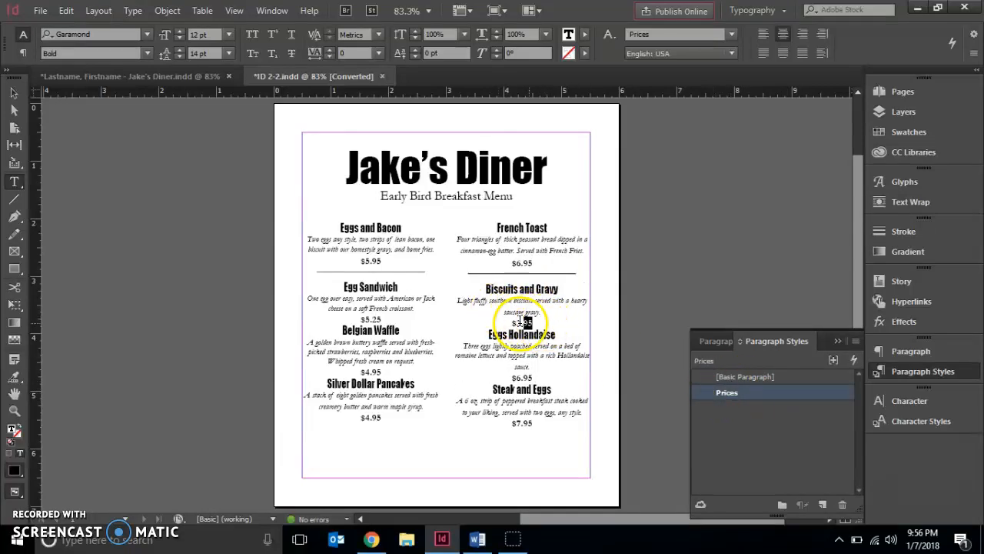
{"action": "left_click", "coordinate": [697, 393]}
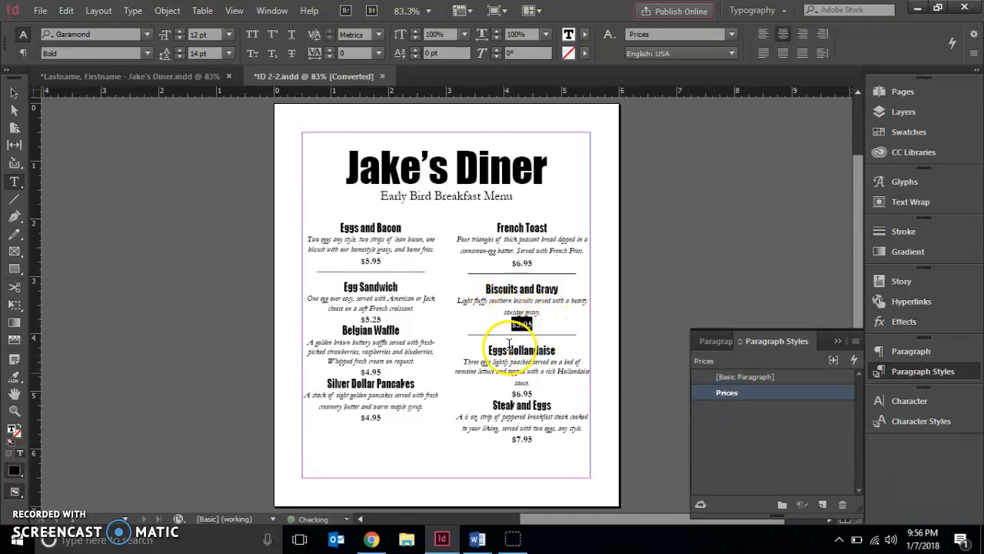
Step: Apply the Prices paragraph style to the prices of Egg Sandwich, Eggs Hollandaise and Belgian Waffle
{"action": "left_click_drag", "start_coordinate": [393, 322], "coordinate": [359, 318]}
{"action": "left_click", "coordinate": [398, 323]}
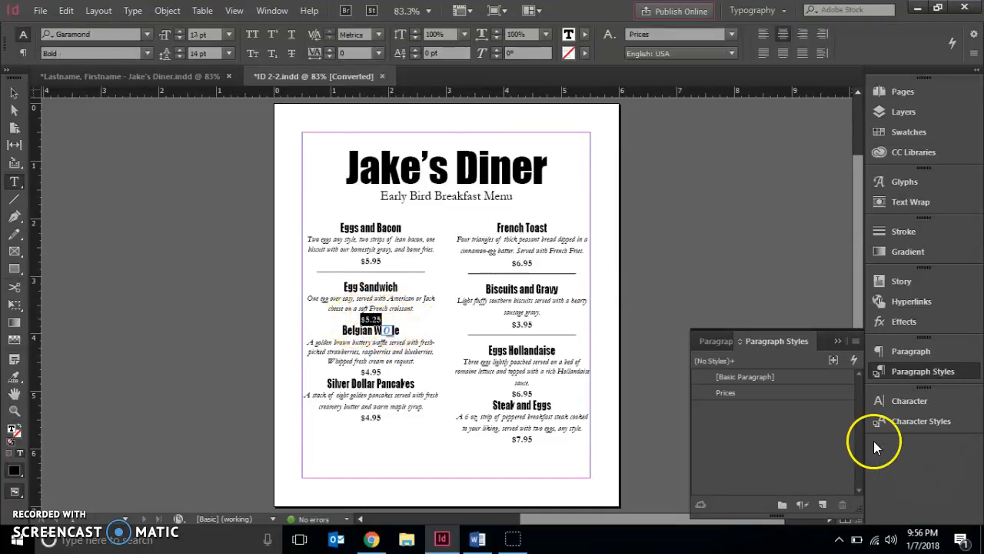
{"action": "left_click", "coordinate": [743, 391]}
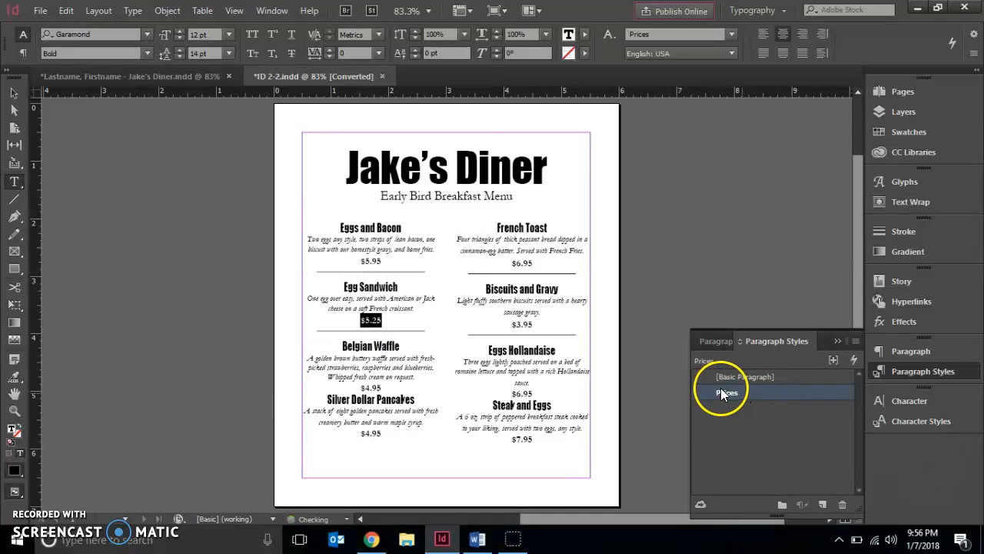
{"action": "left_click_drag", "start_coordinate": [539, 389], "coordinate": [511, 393]}
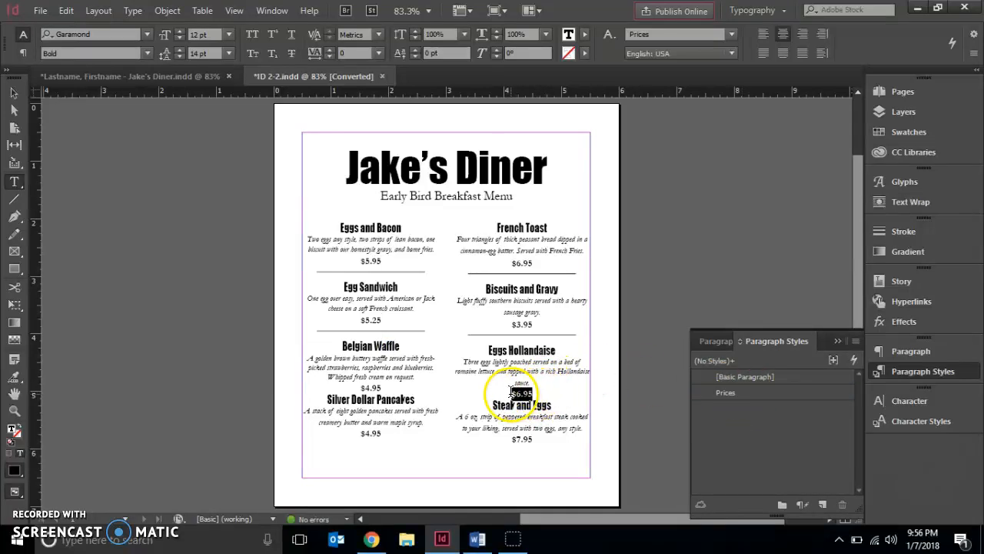
{"action": "left_click", "coordinate": [736, 394]}
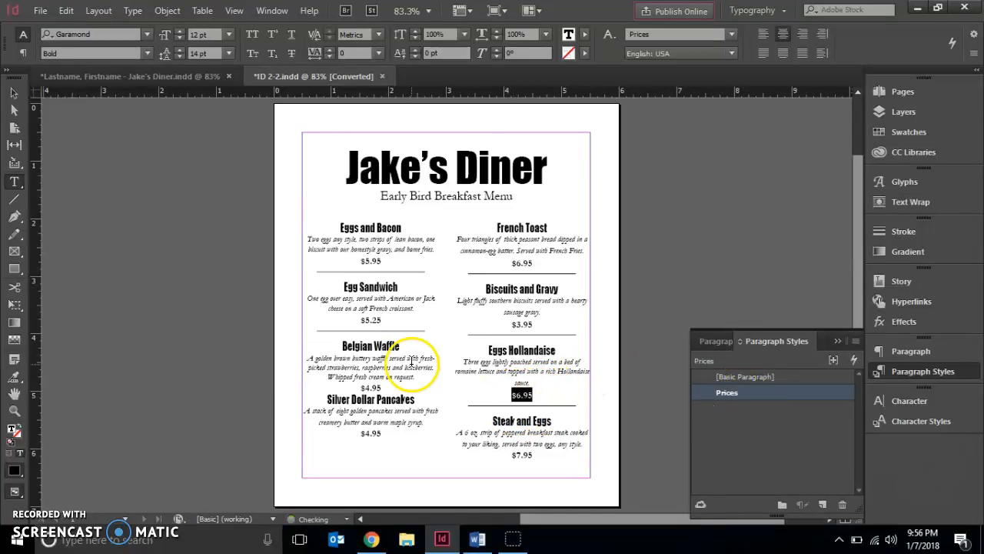
{"action": "left_click_drag", "start_coordinate": [384, 391], "coordinate": [360, 388]}
{"action": "left_click", "coordinate": [389, 385]}
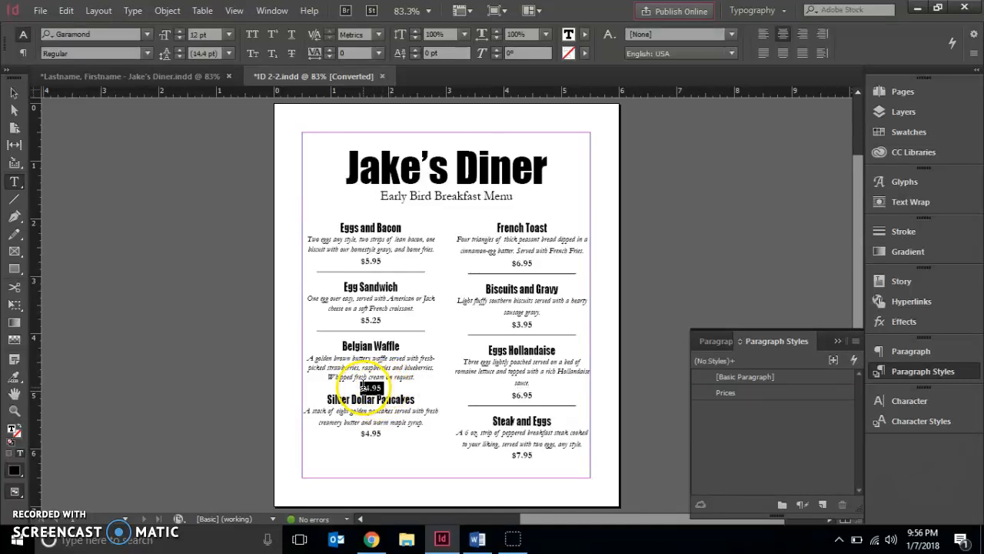
{"action": "left_click", "coordinate": [739, 395]}
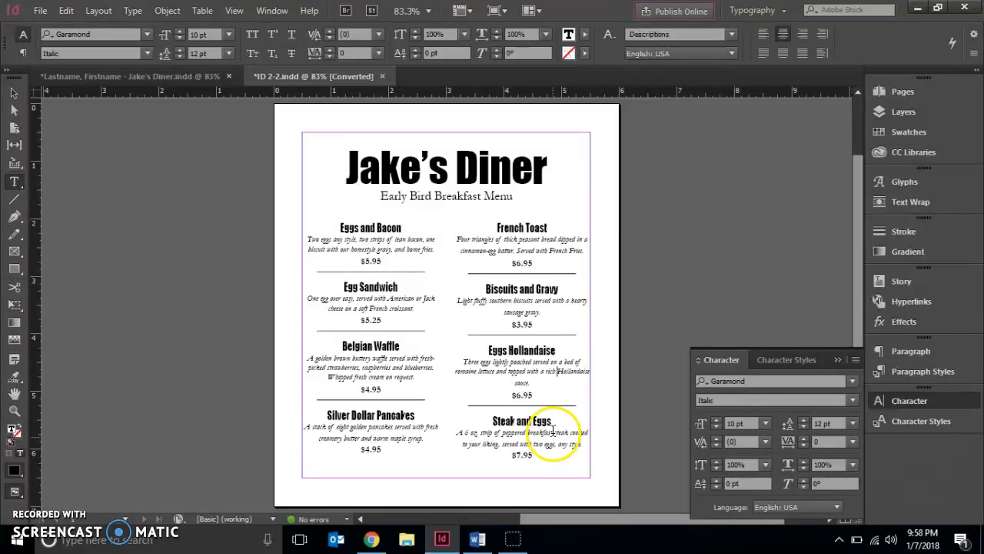
Step: Insert a forced line break before "Hollandaise sauce" in the Eggs Hollandaise description and save the ID 2-2.indd document
{"action": "left_click", "coordinate": [568, 380]}
{"action": "key", "text": "shift+Return"}
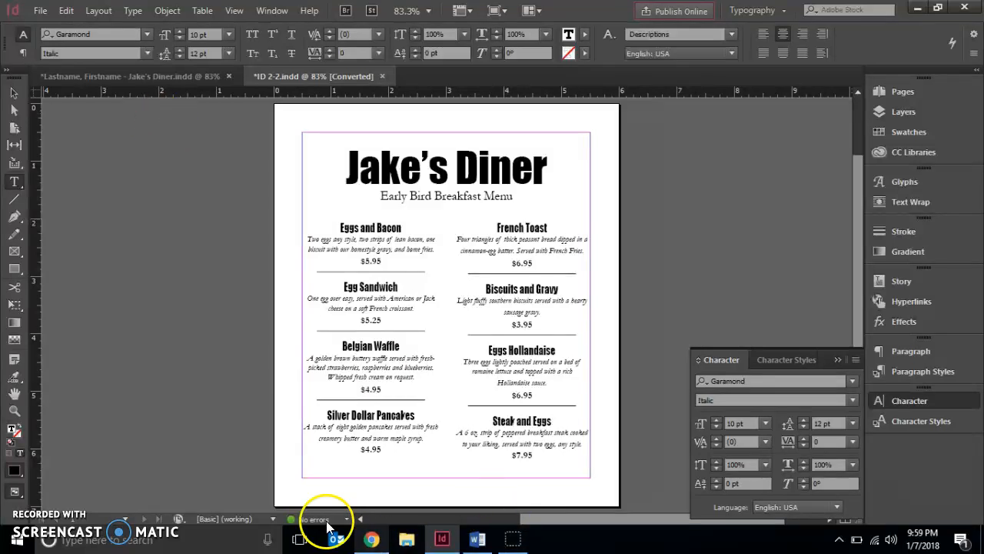
{"action": "left_click", "coordinate": [40, 11]}
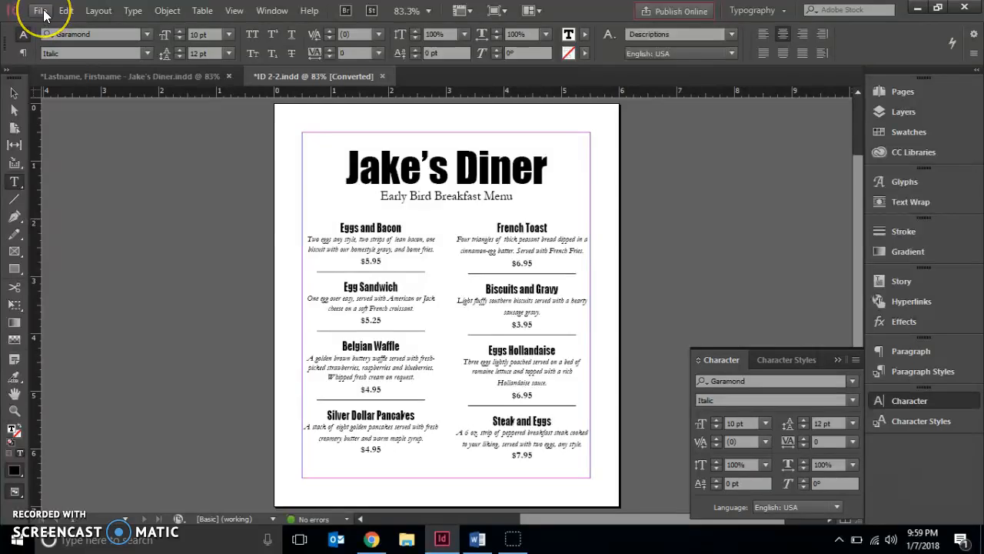
Step: Switch to the Lastname, Firstname - Jake's Diner.indd document, check the Chapter 2 file sizes in the Save As dialog, and cancel without saving
{"action": "left_click", "coordinate": [80, 77]}
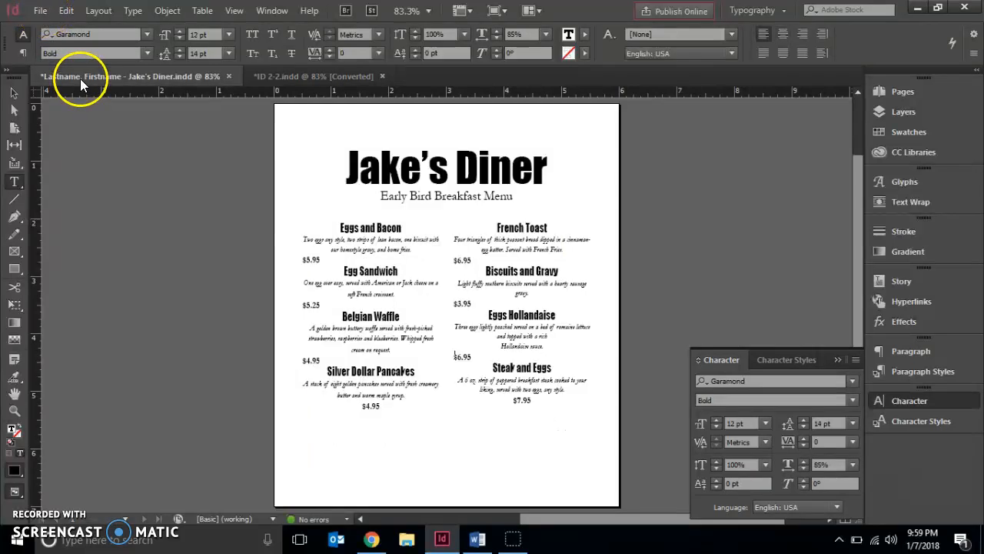
{"action": "left_click", "coordinate": [40, 12]}
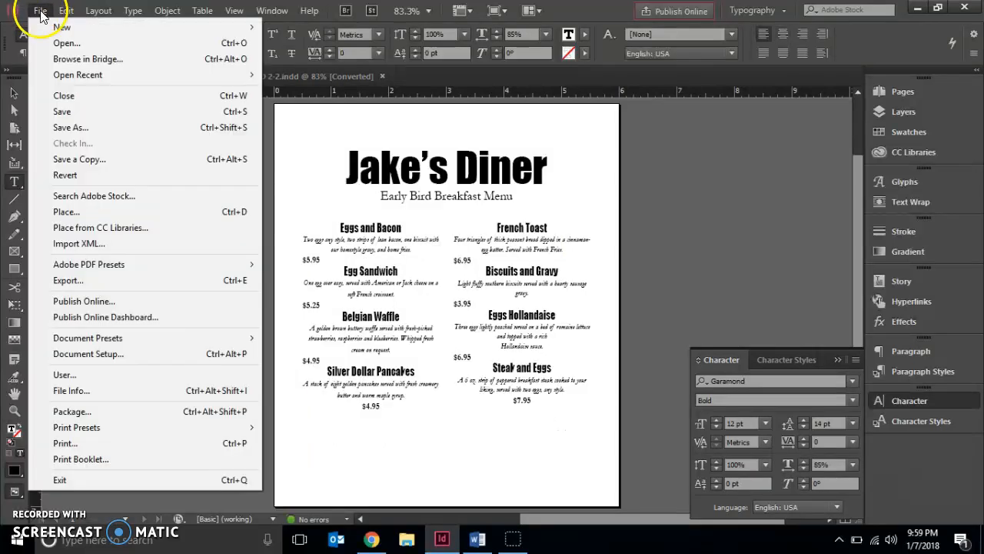
{"action": "left_click", "coordinate": [67, 127]}
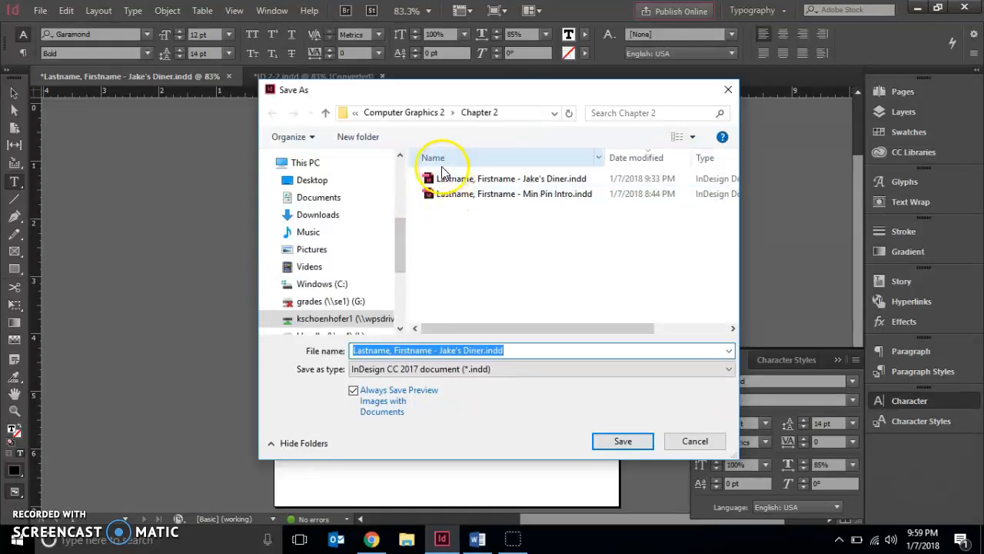
{"action": "left_click_drag", "start_coordinate": [464, 329], "coordinate": [559, 327]}
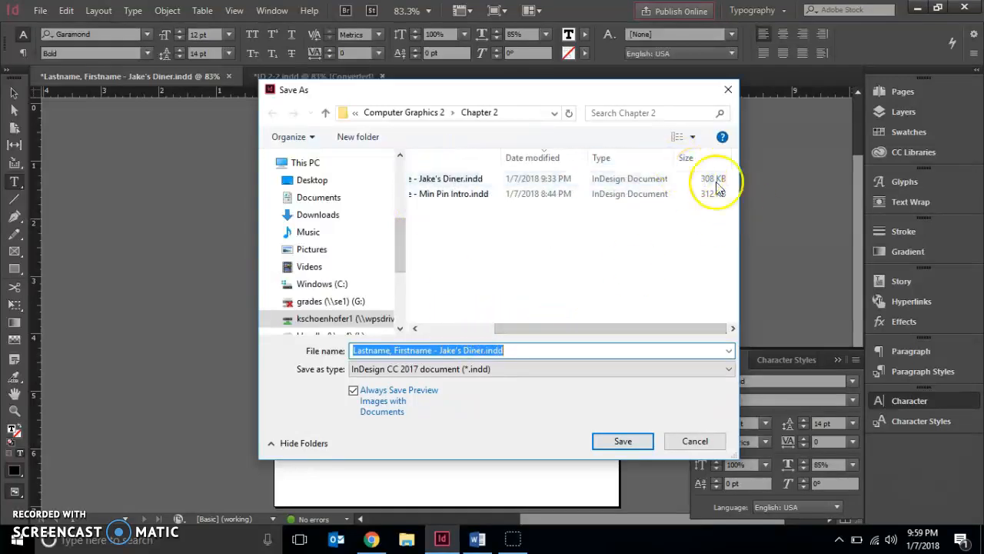
{"action": "left_click", "coordinate": [41, 498]}
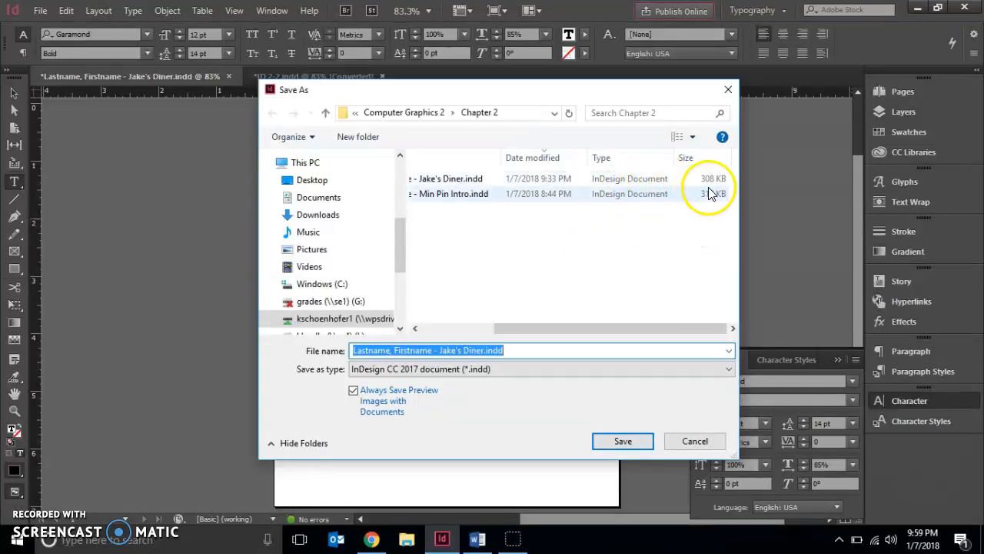
{"action": "left_click", "coordinate": [693, 442]}
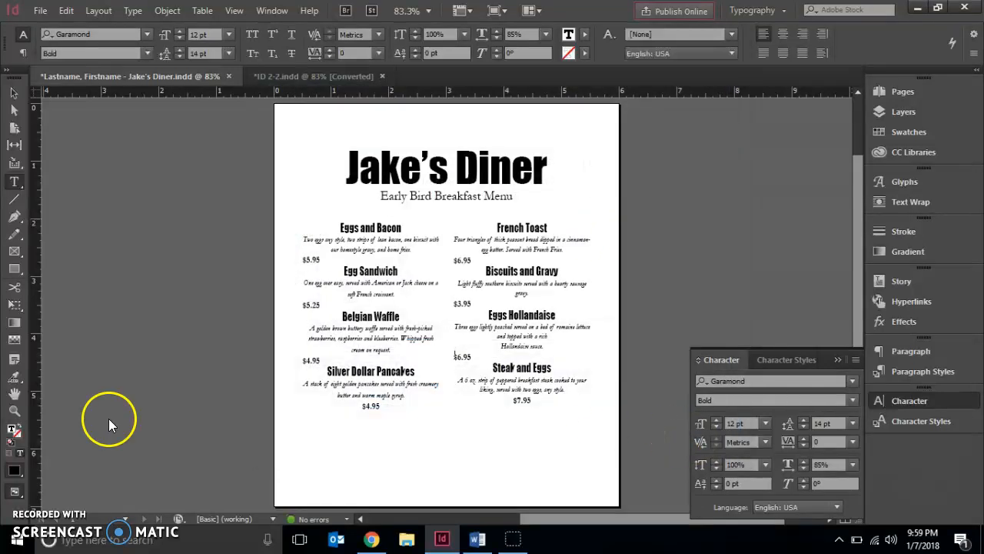